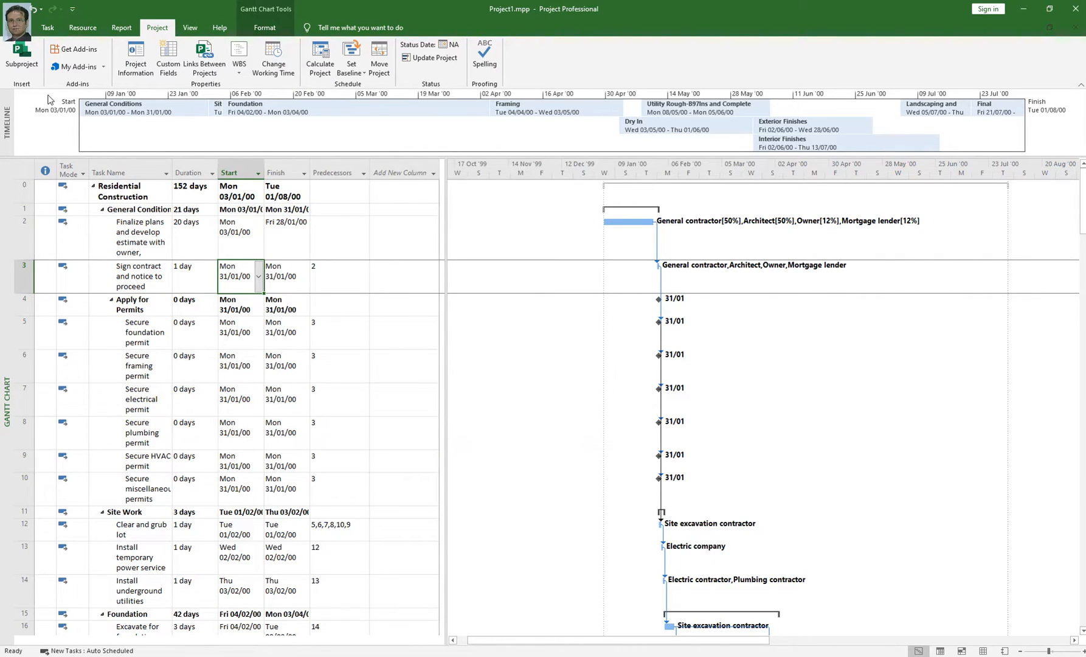
Step: Insert a WBS column before the Task Name column in the task table
click(48, 29)
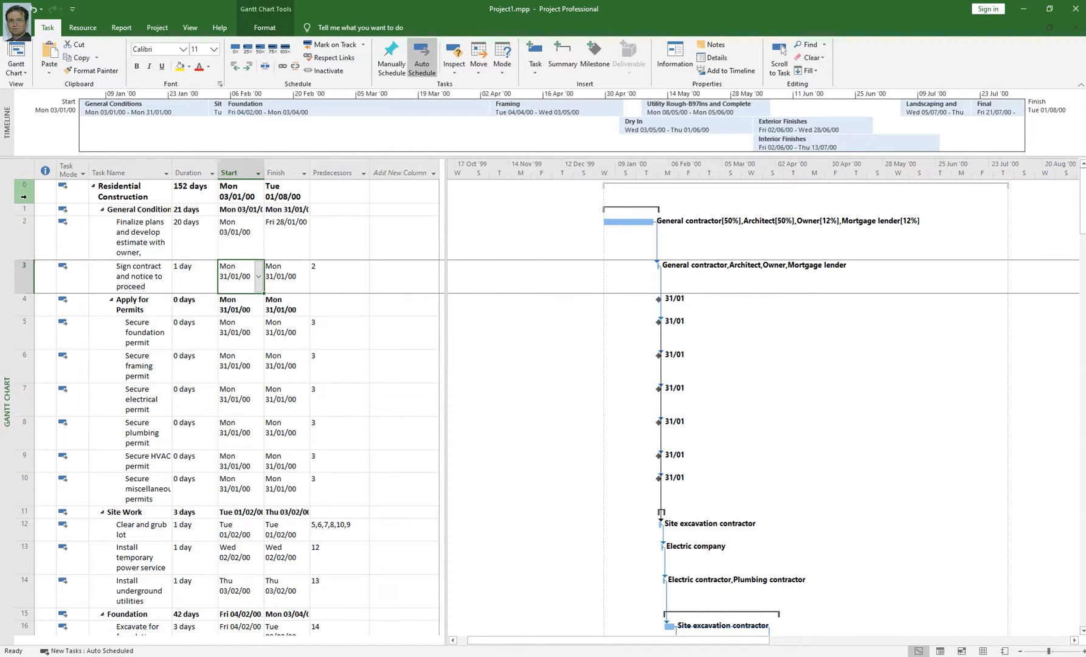
click(108, 175)
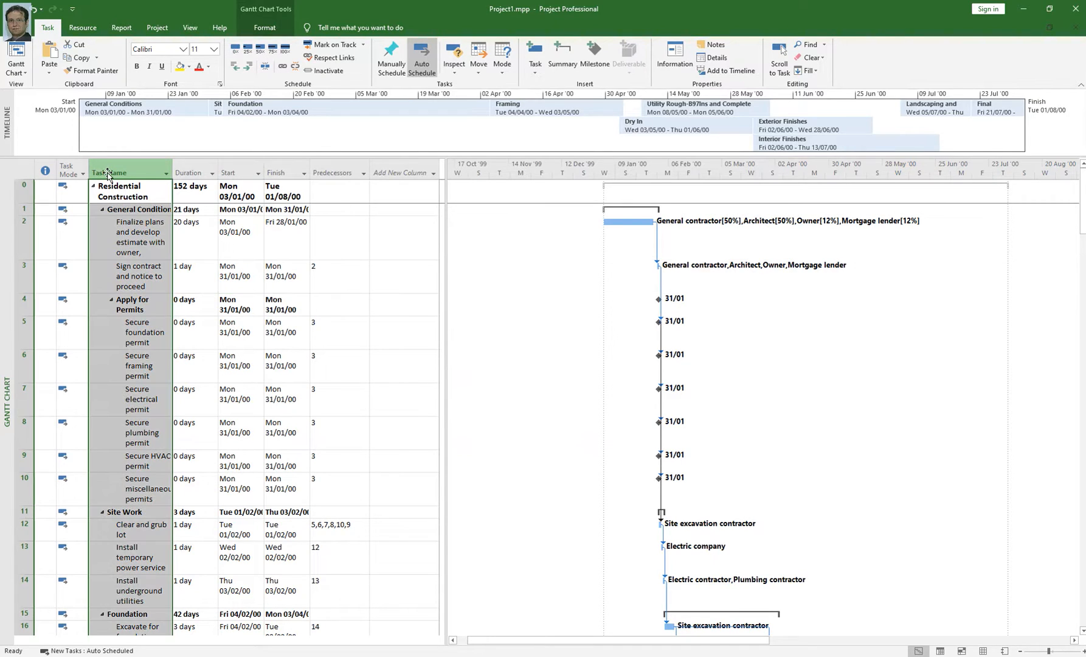
right_click(107, 175)
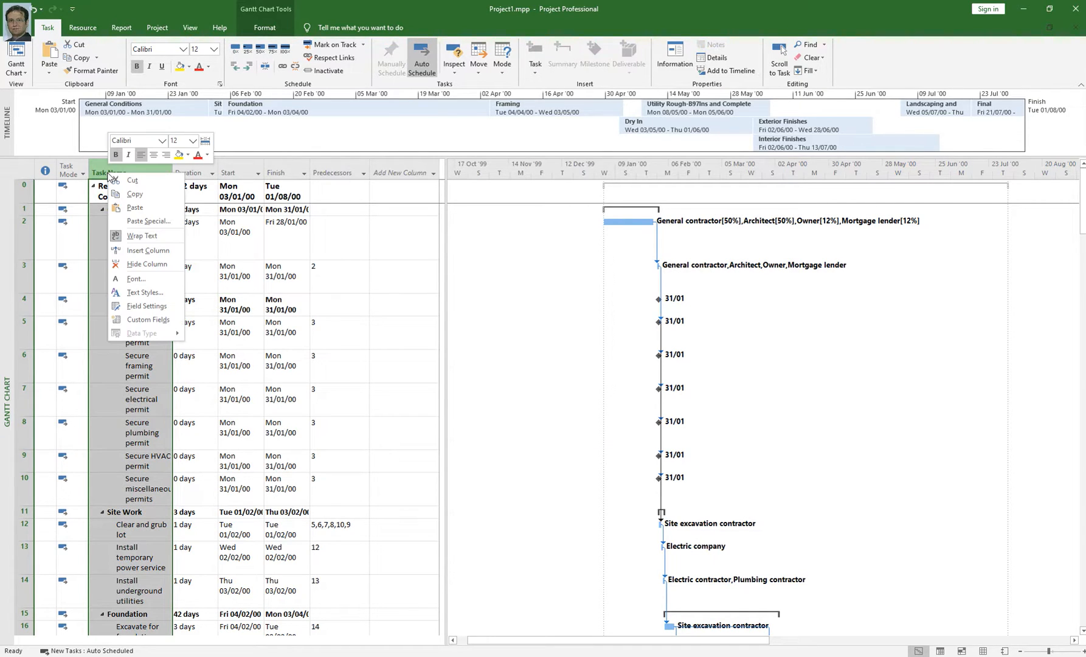
click(140, 250)
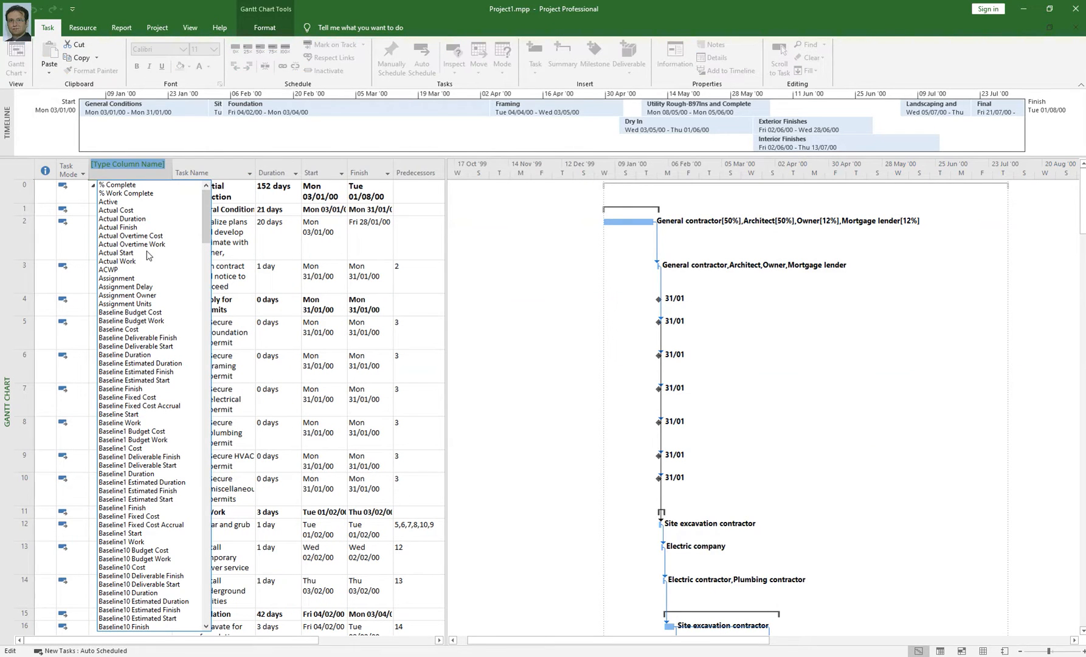
mouse_move(206, 225)
mouse_down()
mouse_move(208, 382)
mouse_move(203, 212)
mouse_up()
text(WBS)
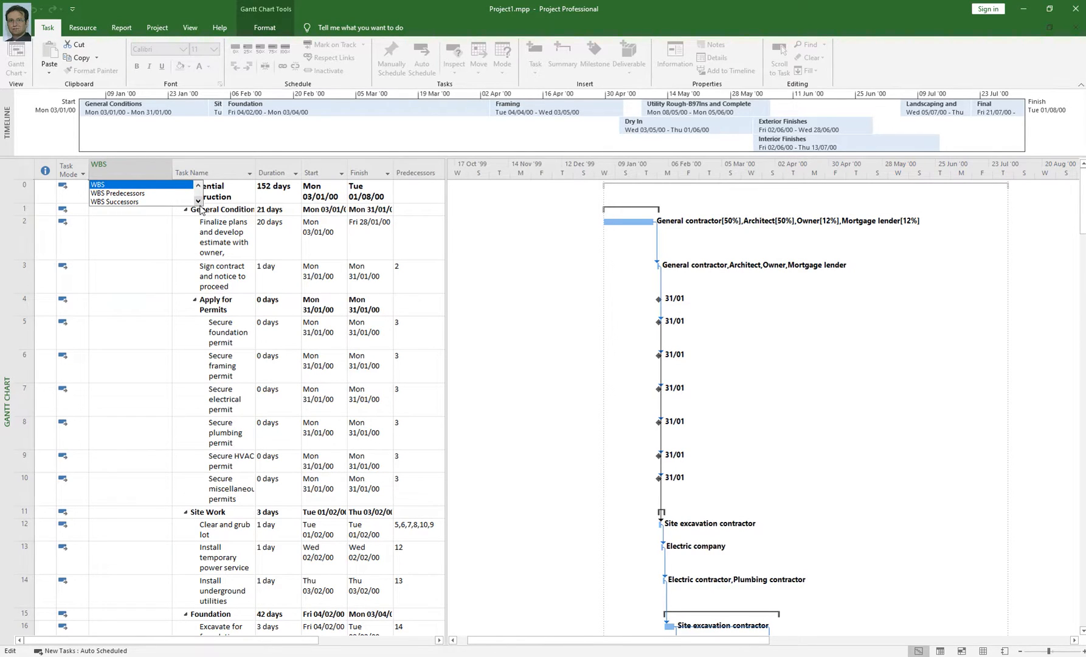
key(Return)
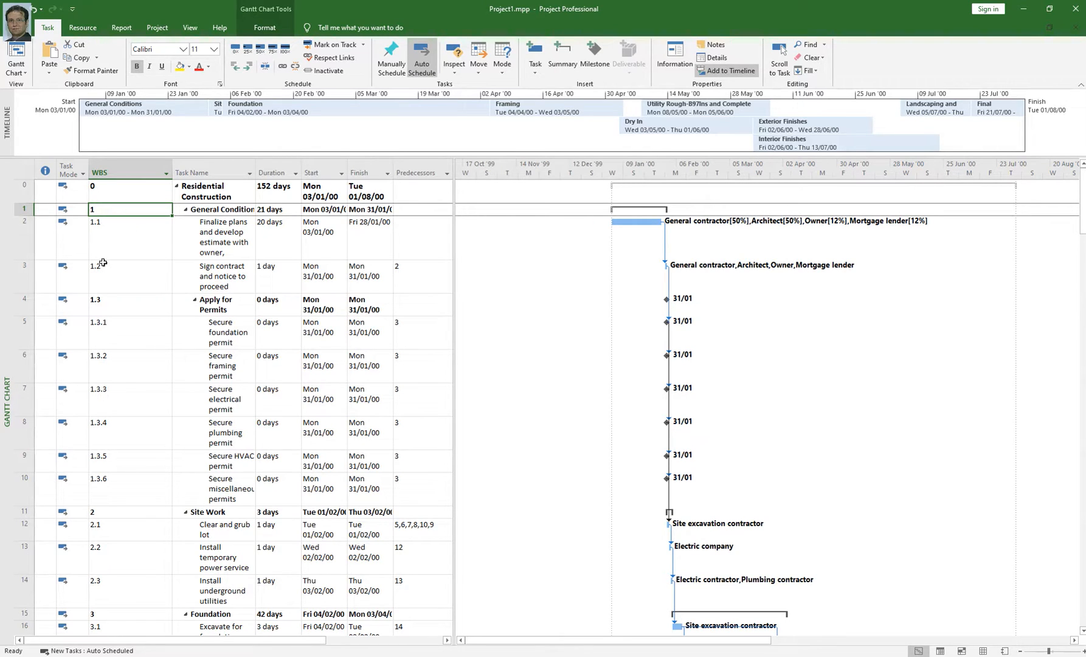
Step: Examine the WBS codes of the summary tasks and their subtasks throughout the task list
scroll(128, 326, down, 1)
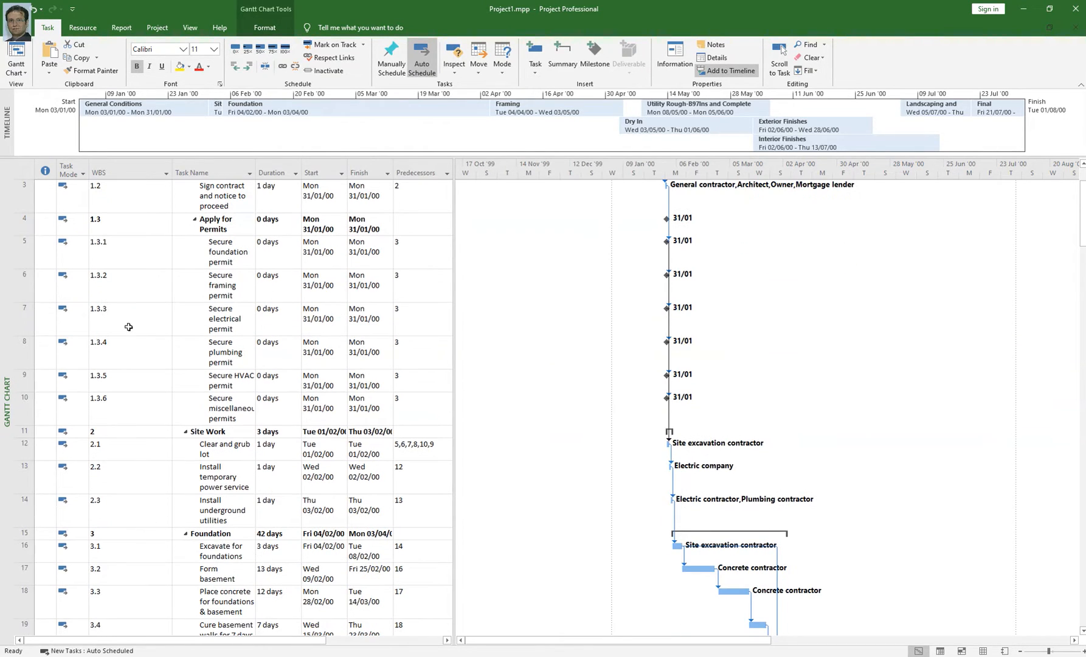
scroll(135, 326, down, 5)
scroll(136, 326, up, 6)
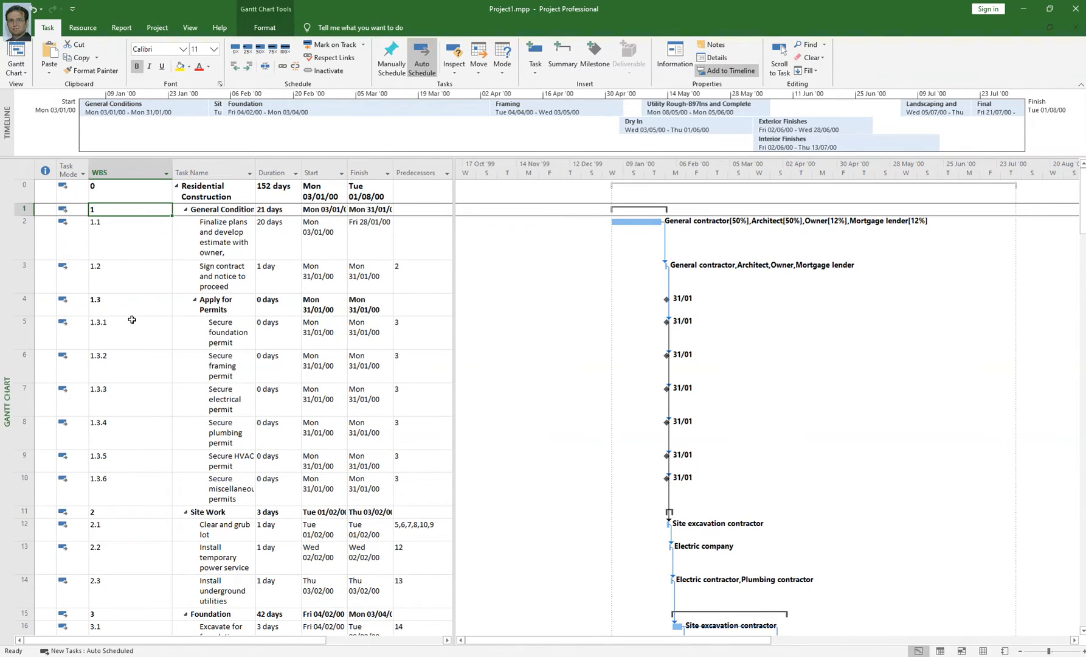
click(210, 215)
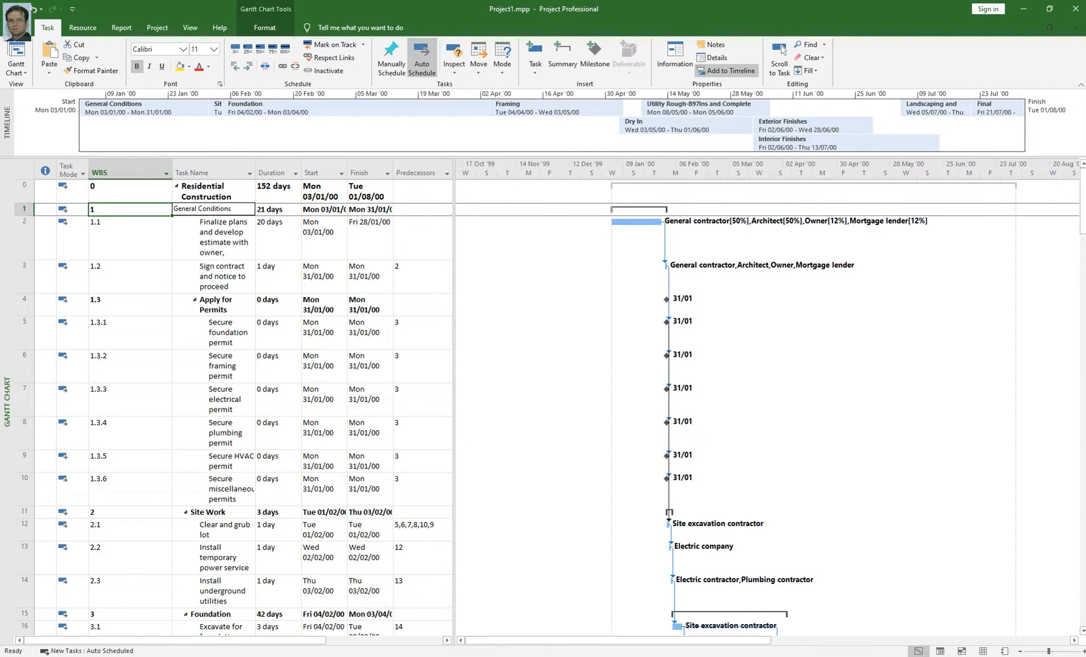
key(Escape)
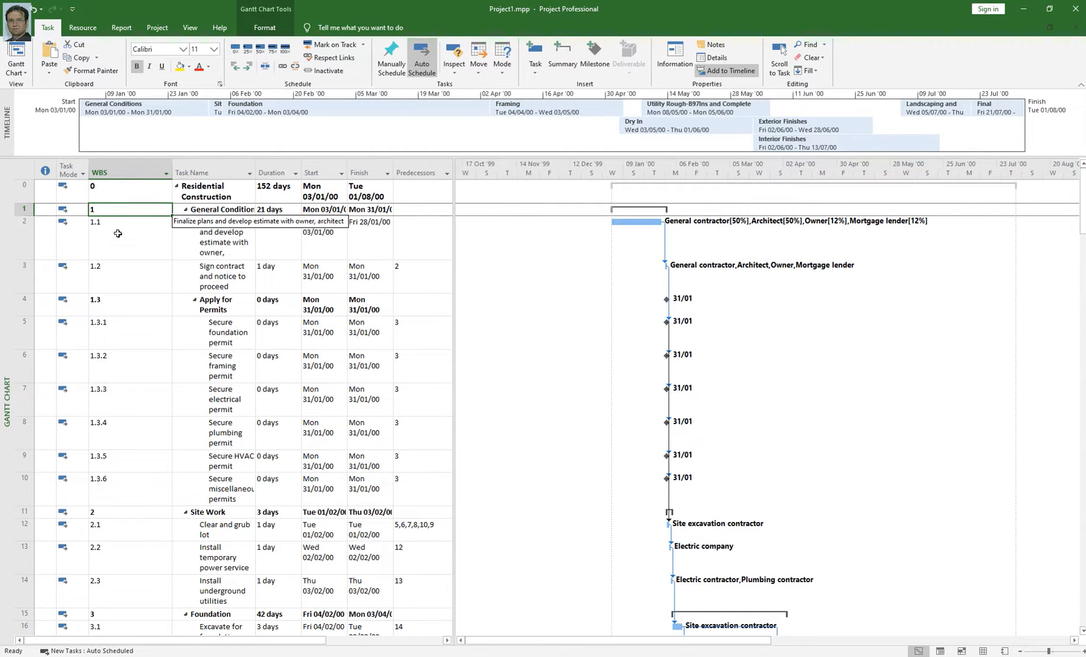
click(137, 232)
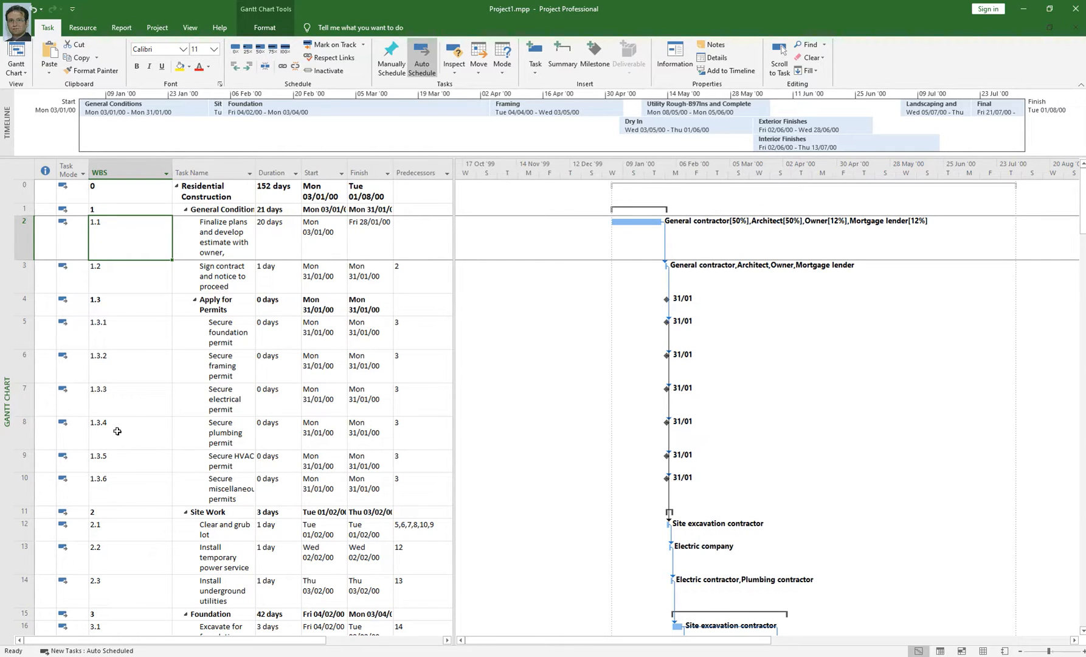
click(153, 284)
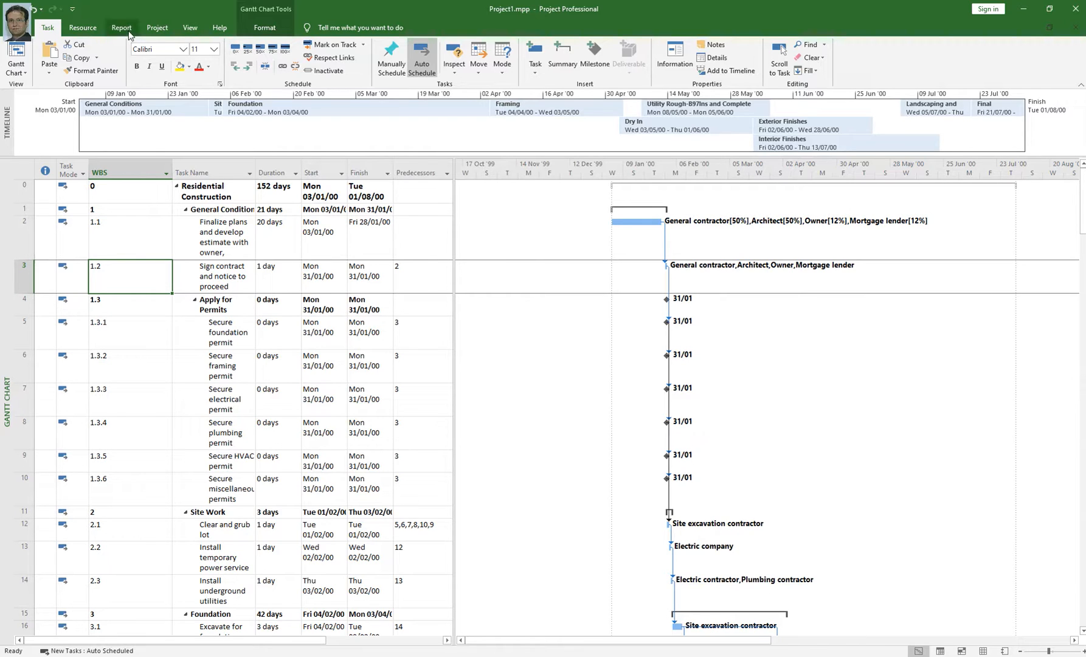
Step: Open the project's WBS code definition and set the project code prefix to RC
click(157, 28)
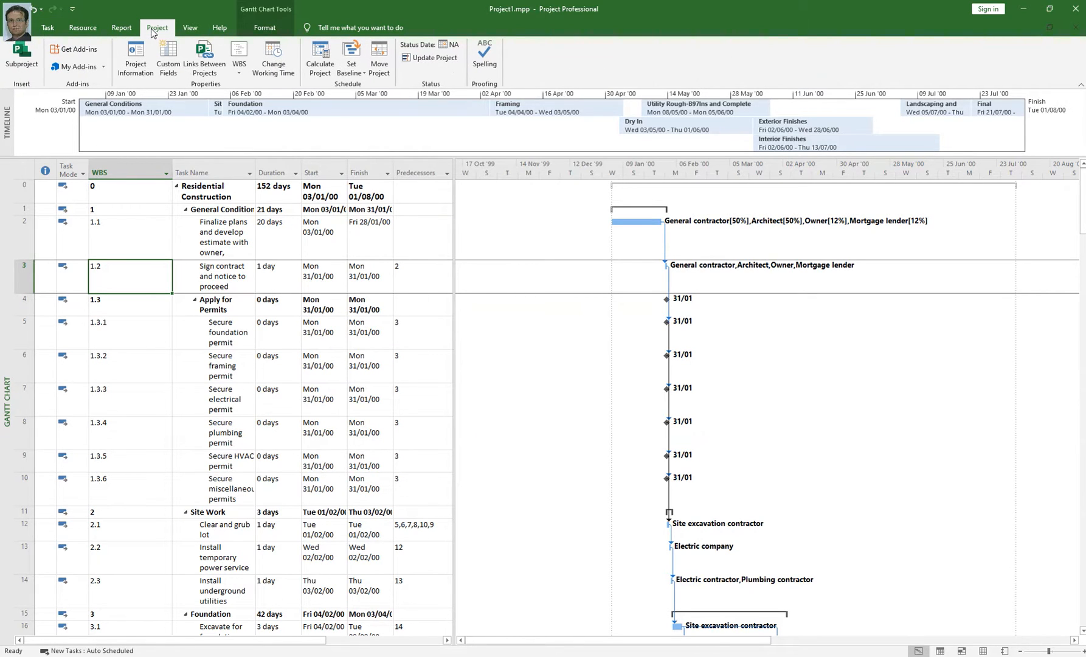
click(238, 74)
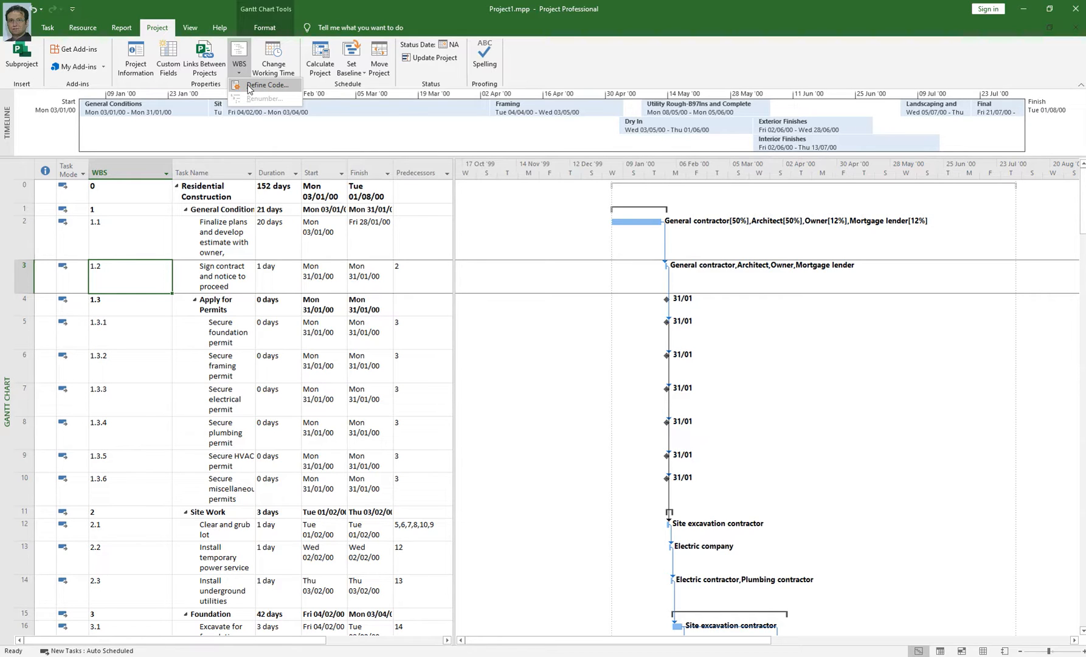
click(247, 85)
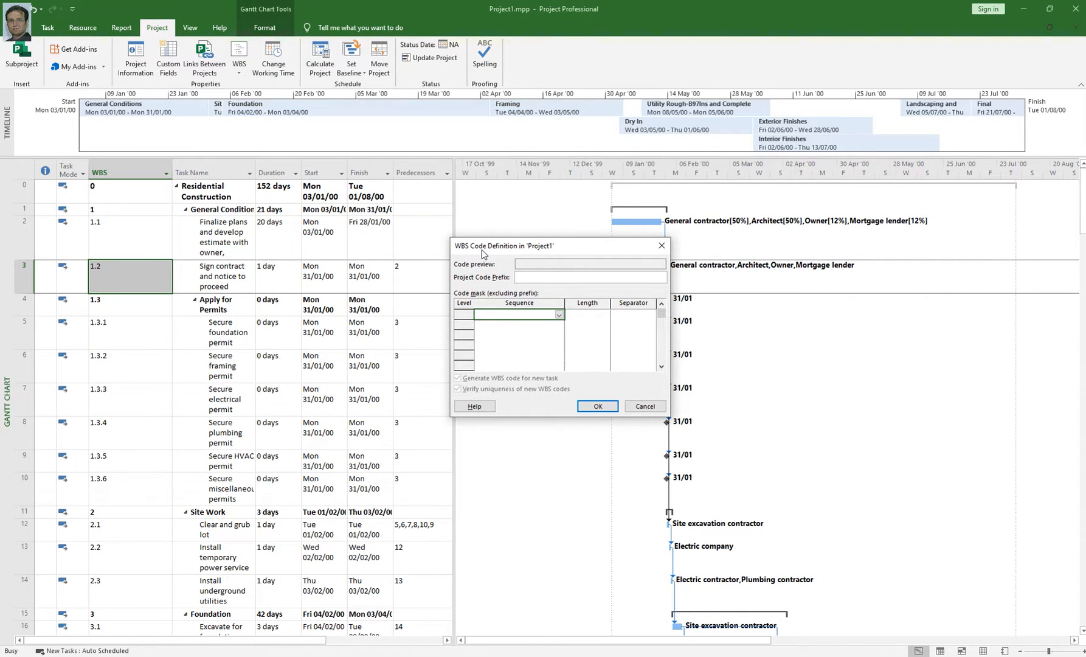
click(523, 278)
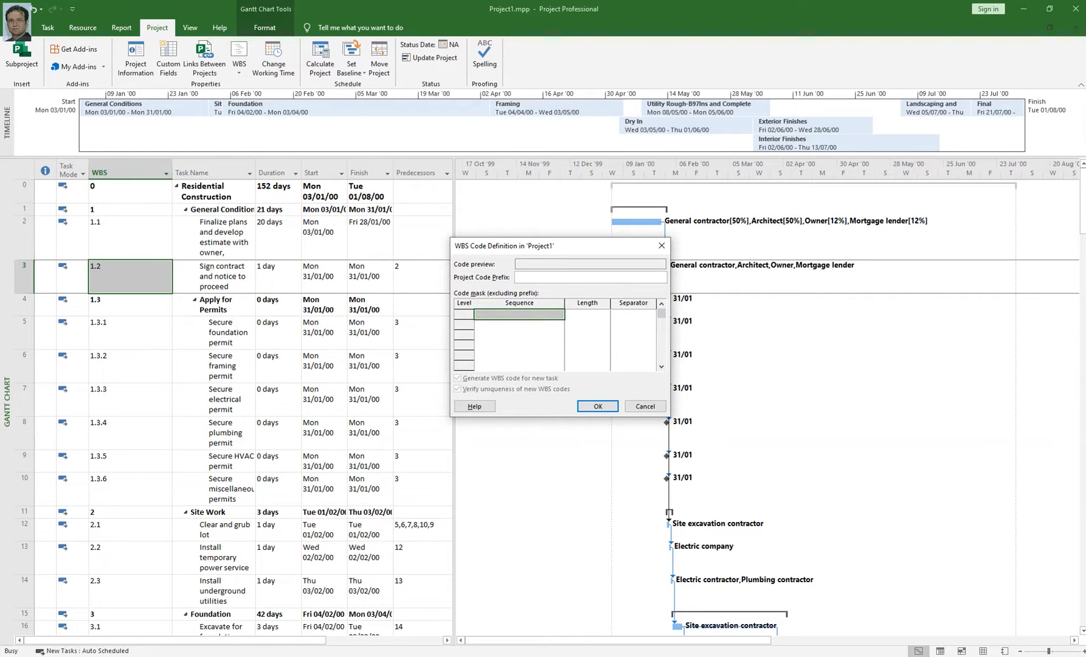
text(RC)
Step: Define the WBS code mask's level 1 as Characters (unordered) and level 2 as Uppercase Letters (ordered)
click(549, 315)
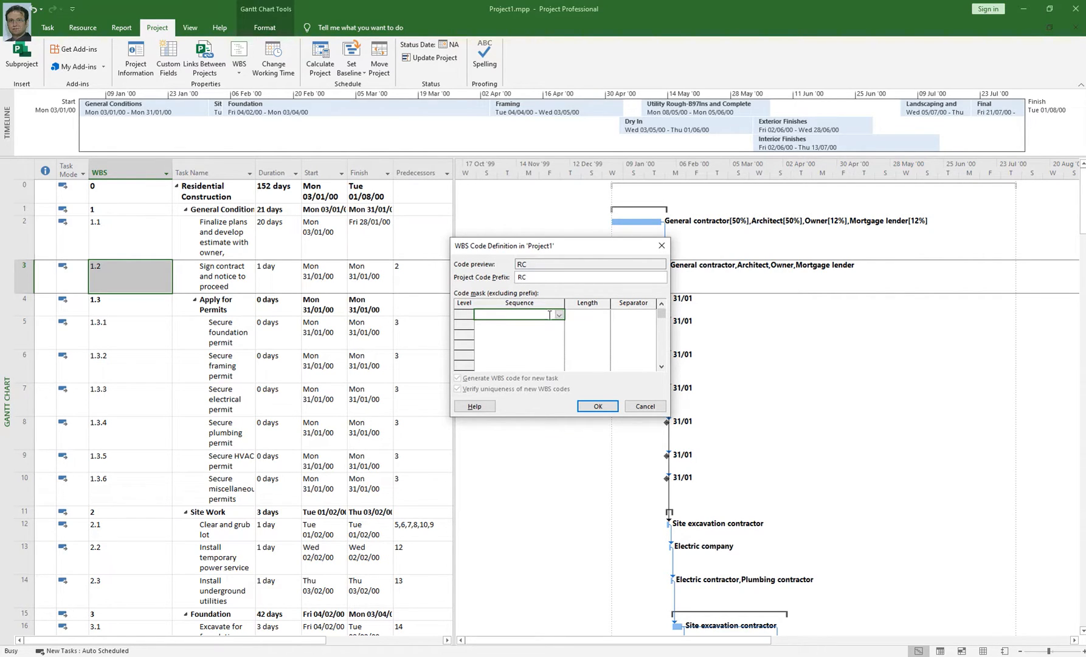
click(558, 317)
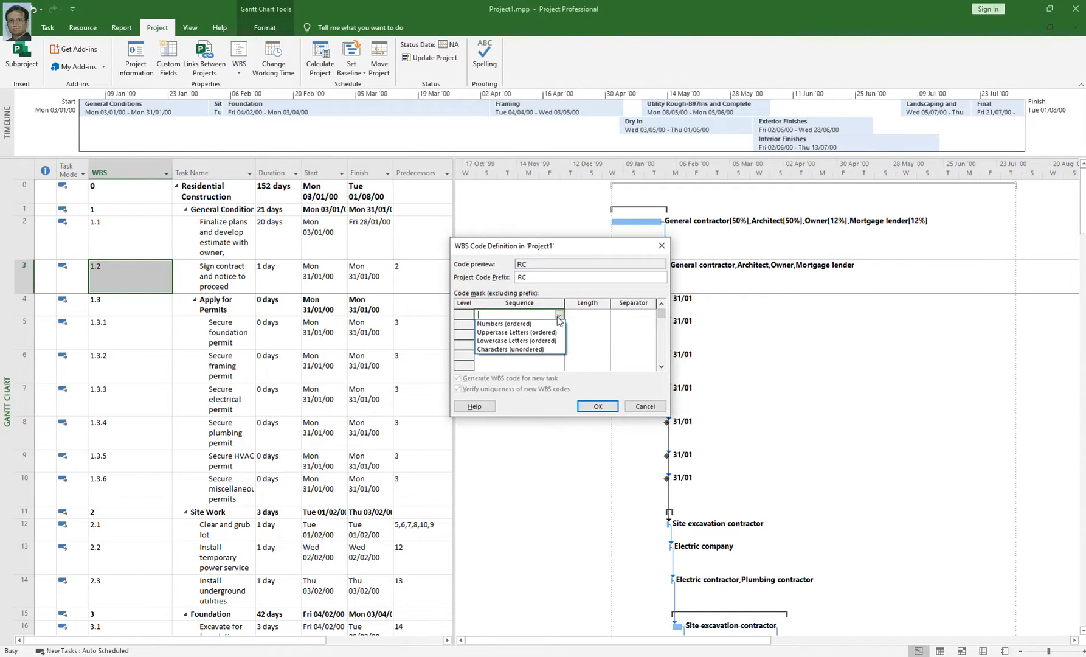
click(542, 350)
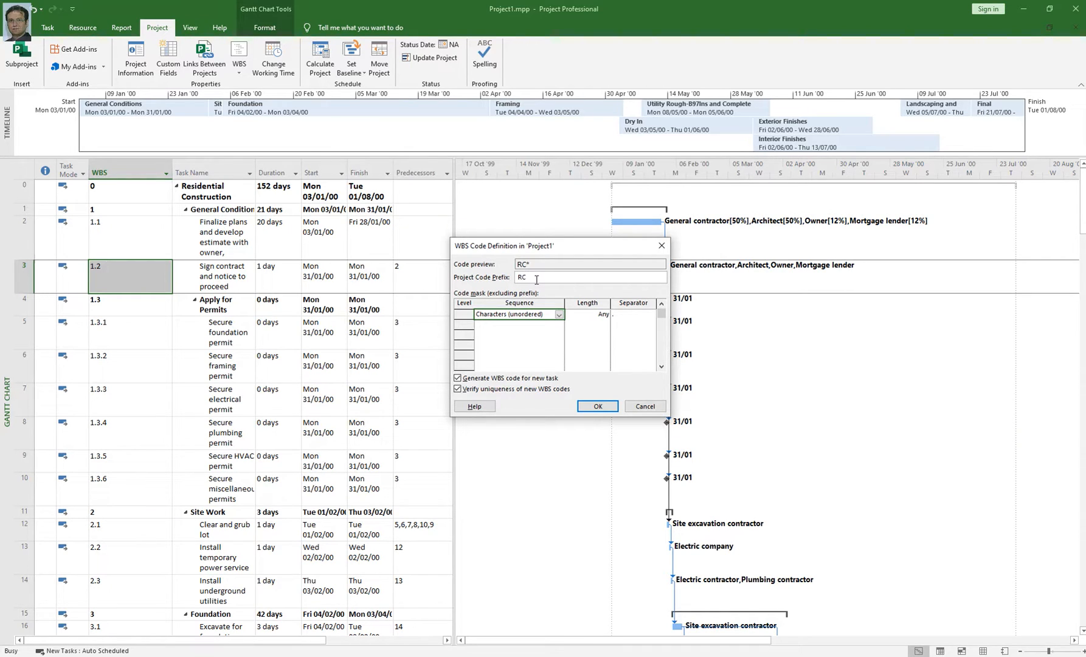
click(558, 326)
click(559, 326)
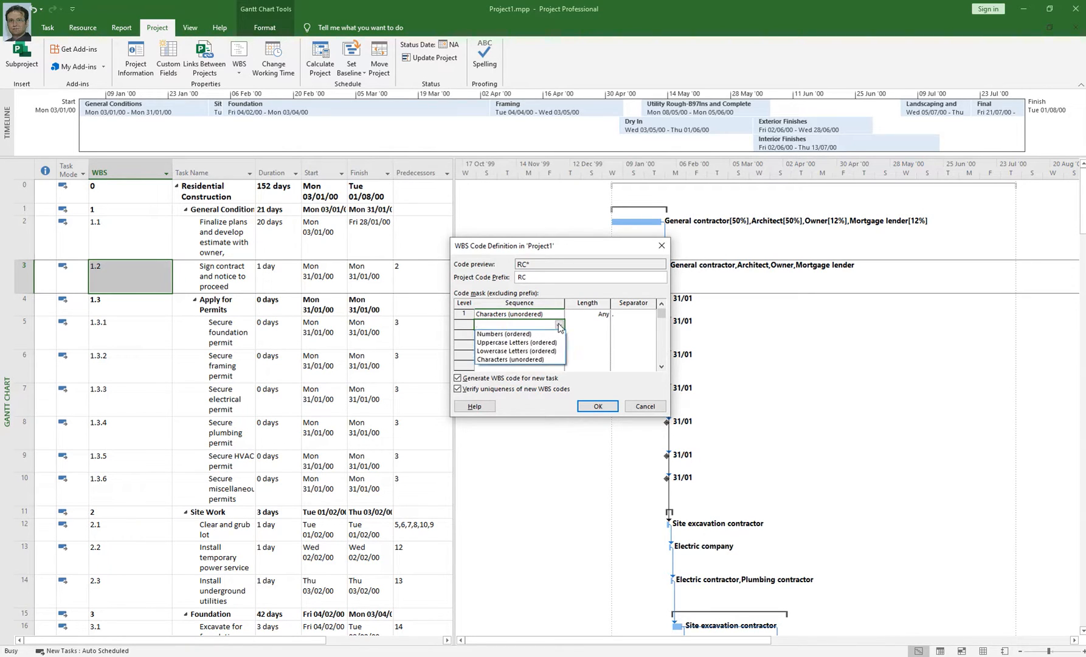
click(538, 345)
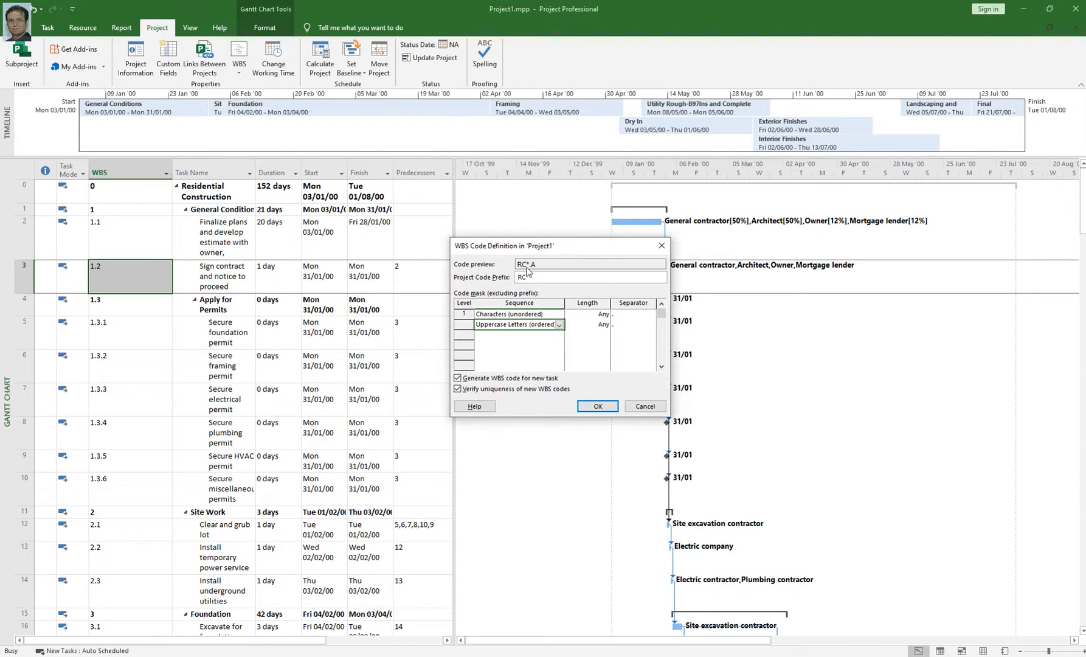
Step: Add Lowercase Letters (ordered) as level 3 and Numbers (ordered) as level 4 of the code mask, and apply the definition
click(552, 335)
click(559, 335)
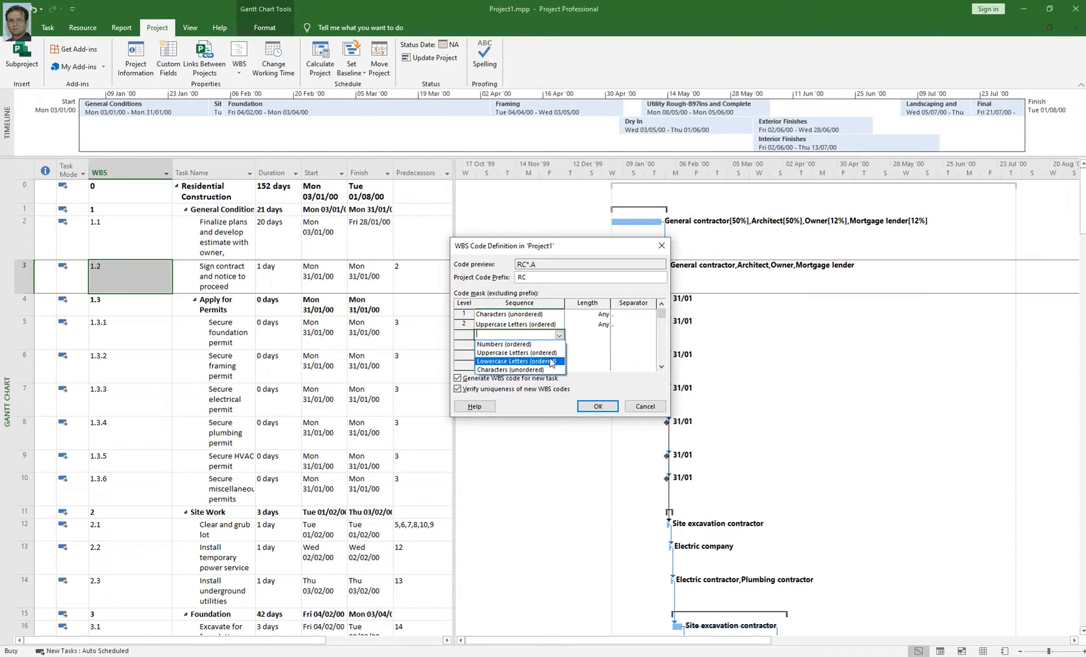
click(550, 361)
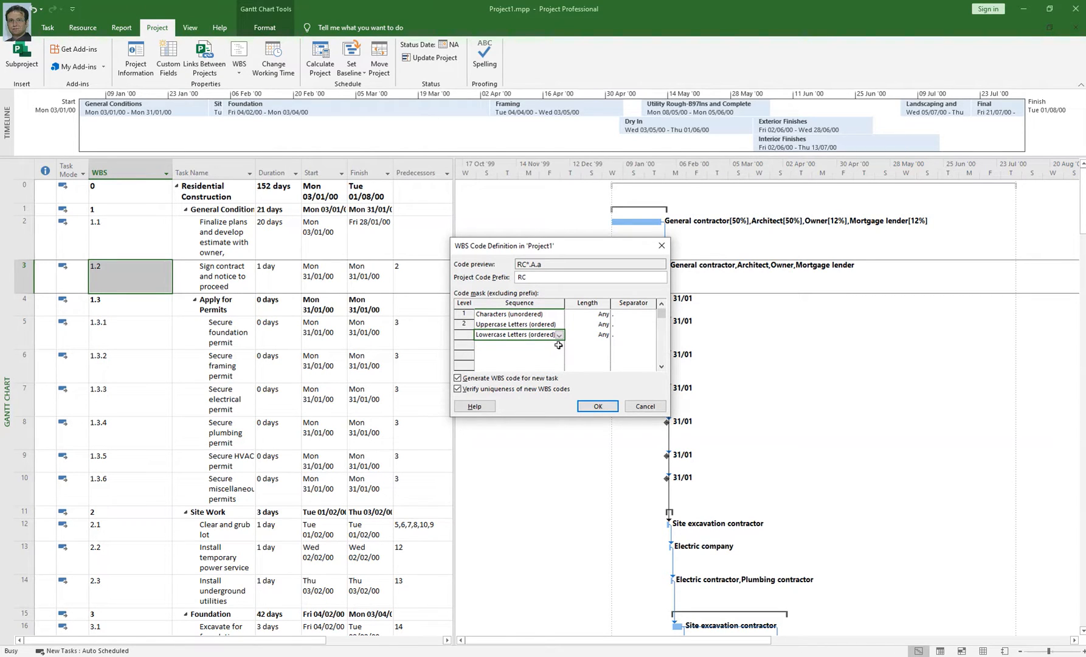
click(558, 345)
click(559, 345)
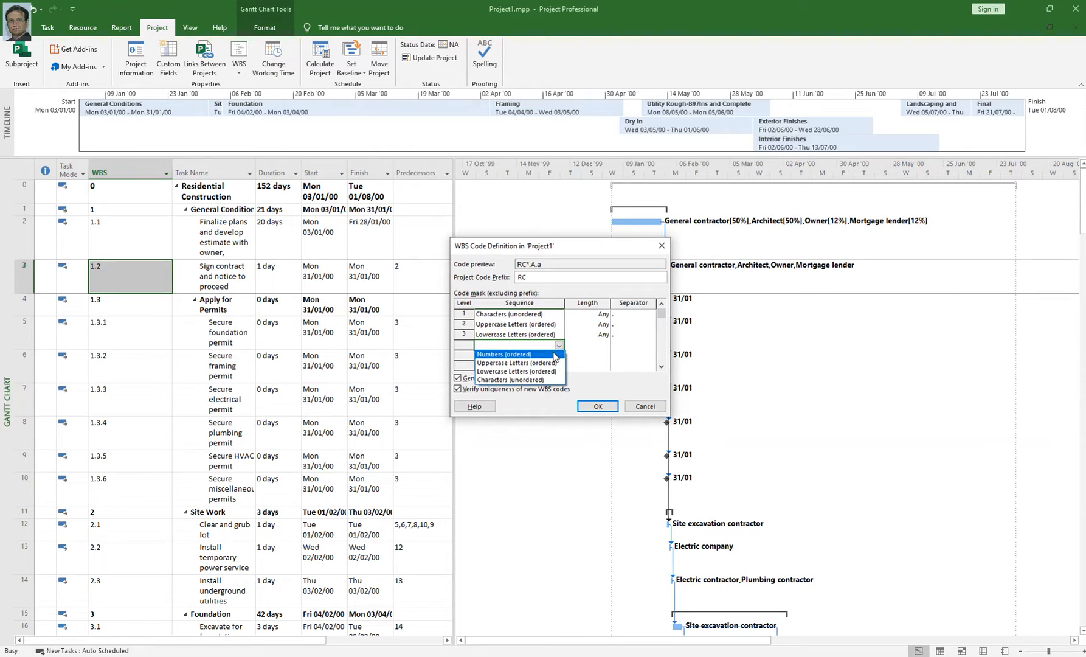
click(553, 353)
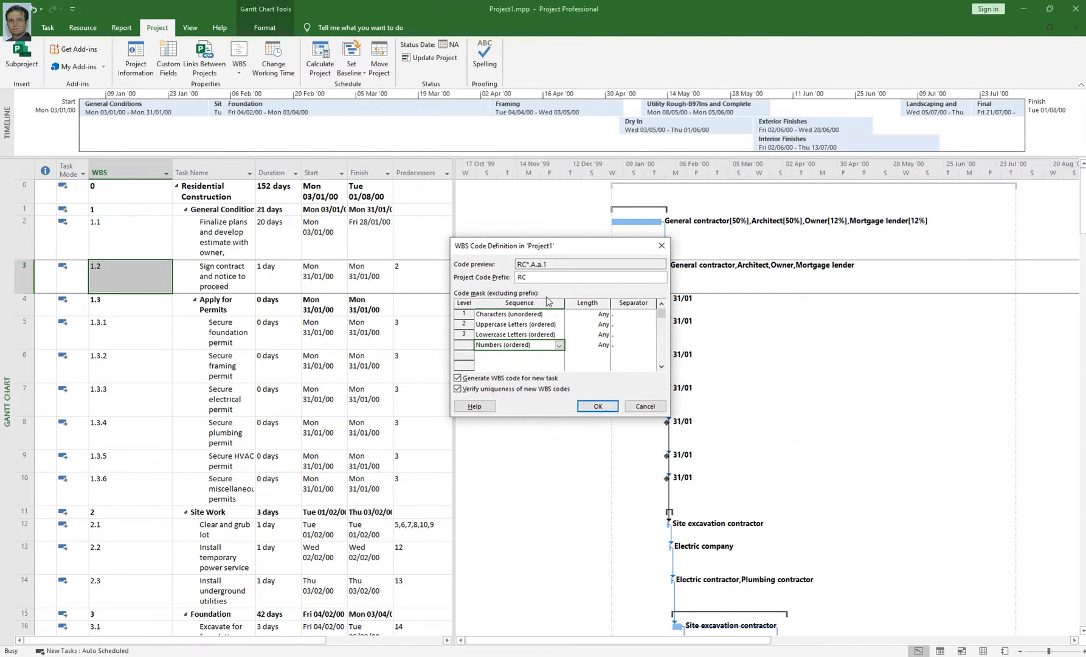
click(596, 408)
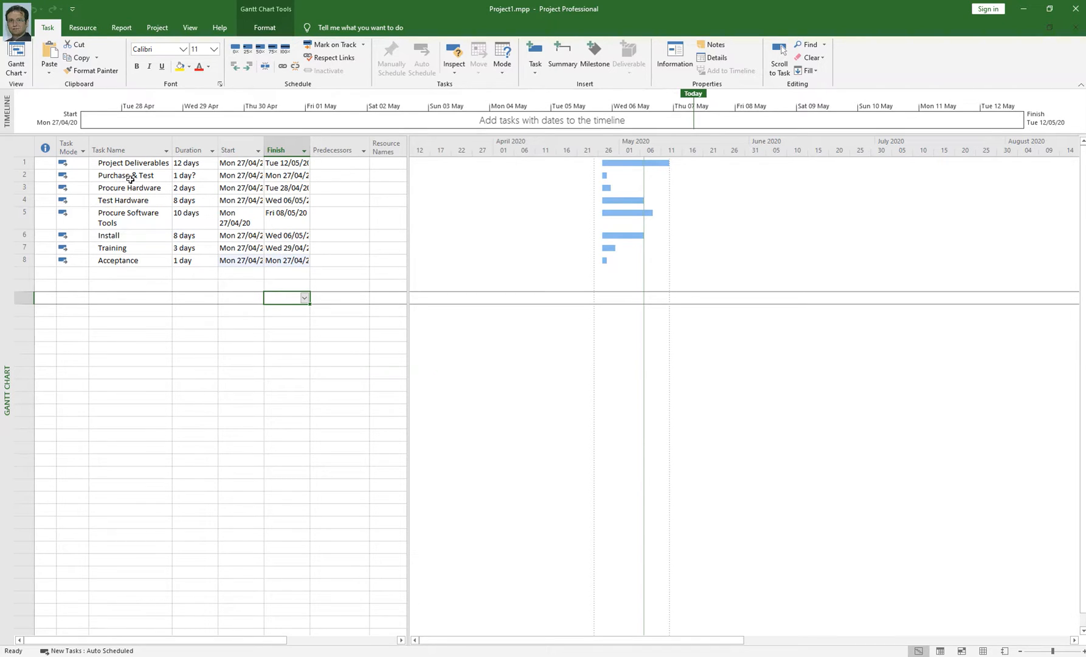
Step: Delete the Purchase & Test task from the task list
click(21, 174)
key(Delete)
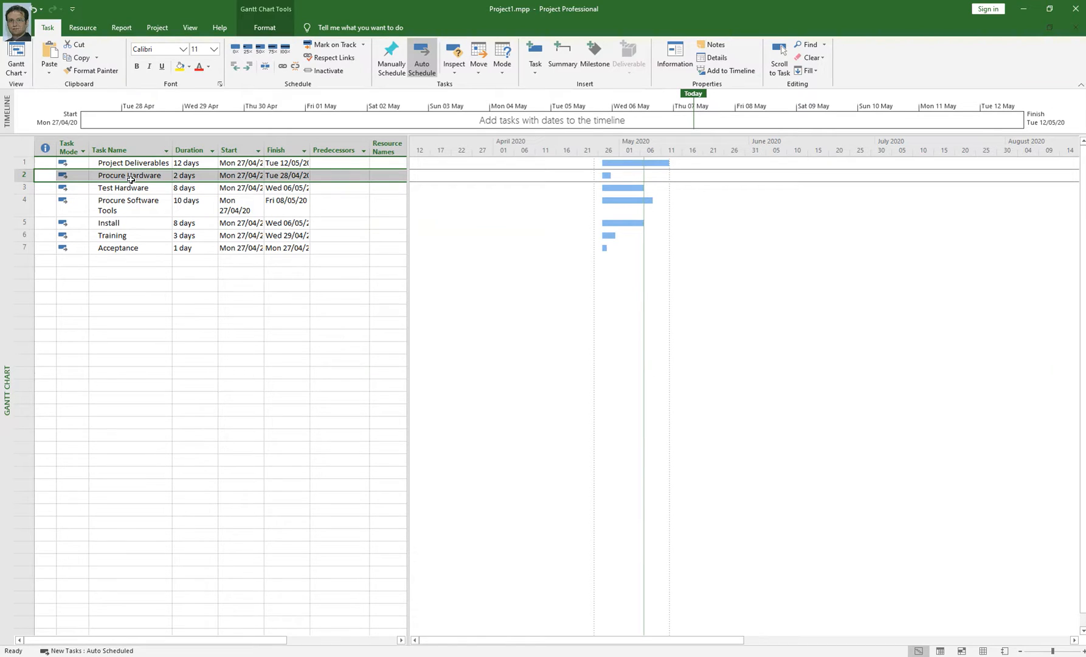
Step: Make Project Deliverables the predecessor of Procure Hardware by entering 1 as its predecessor in the task table
click(129, 162)
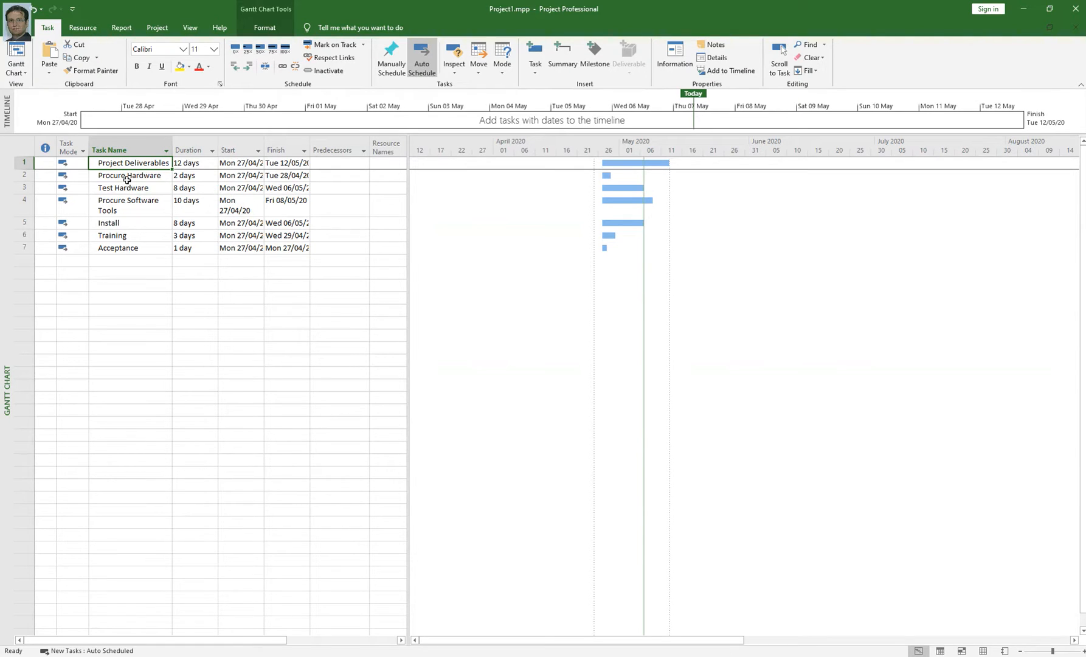
click(127, 177)
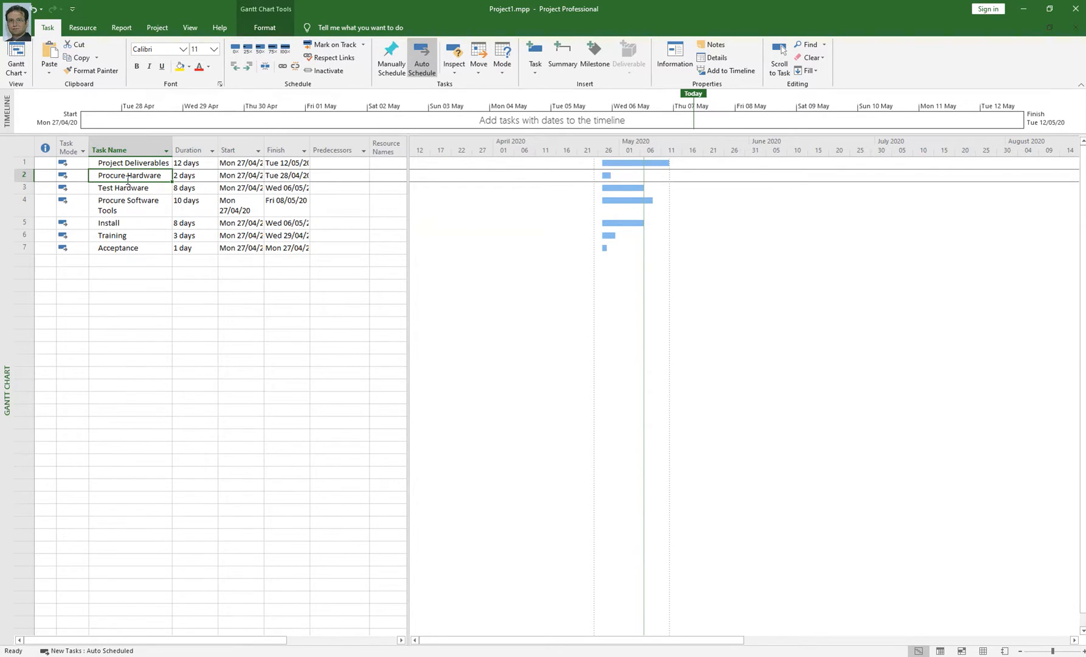
click(337, 177)
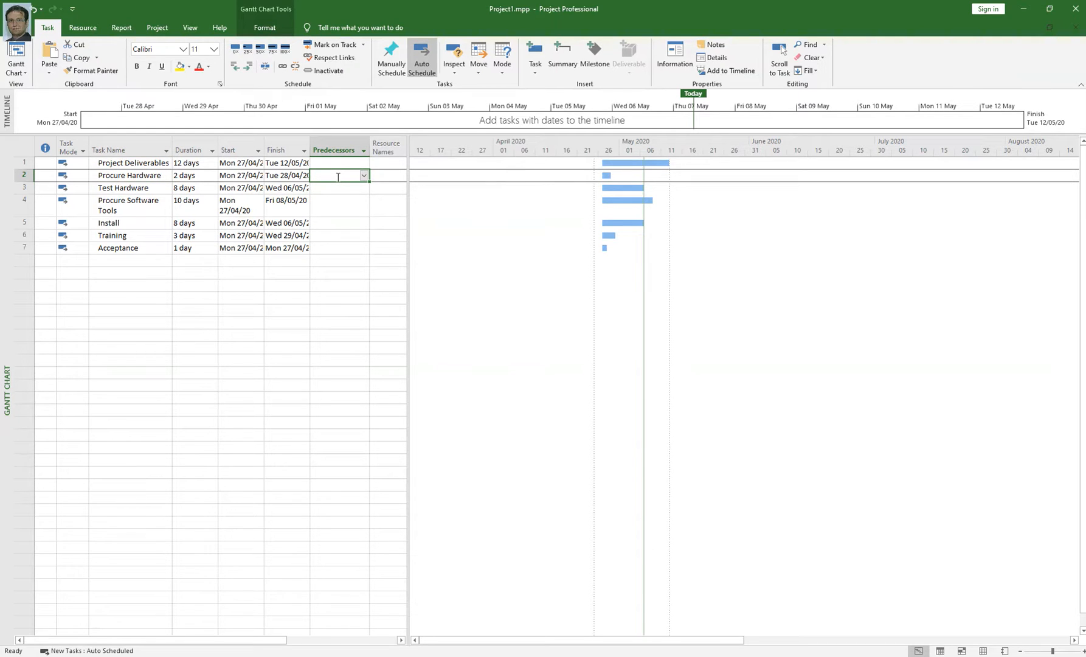
text(1)
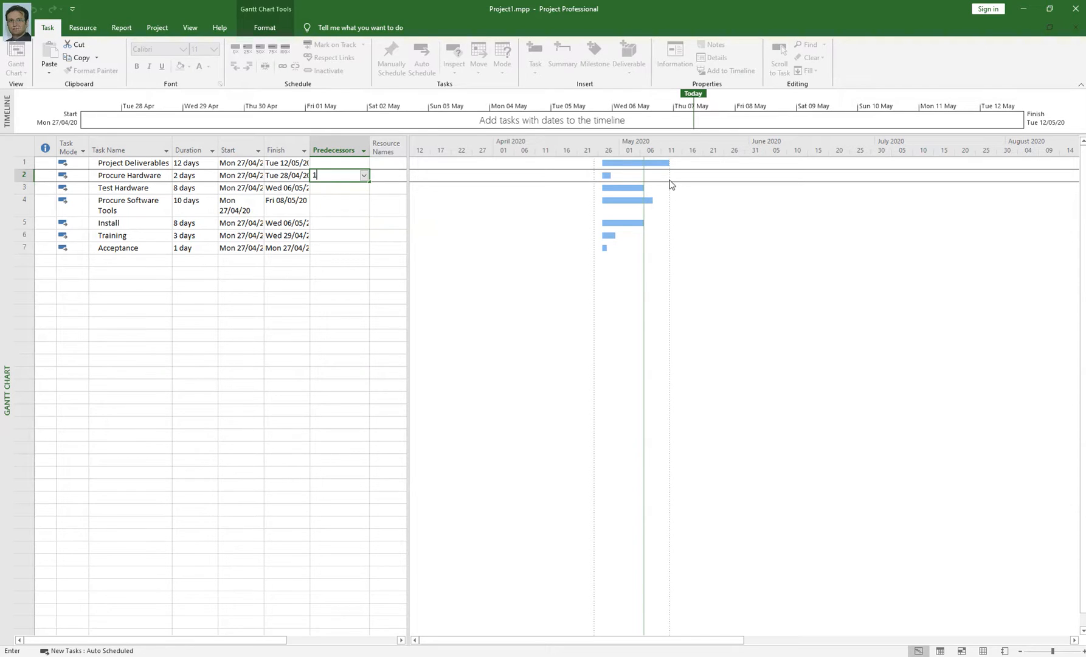
key(Return)
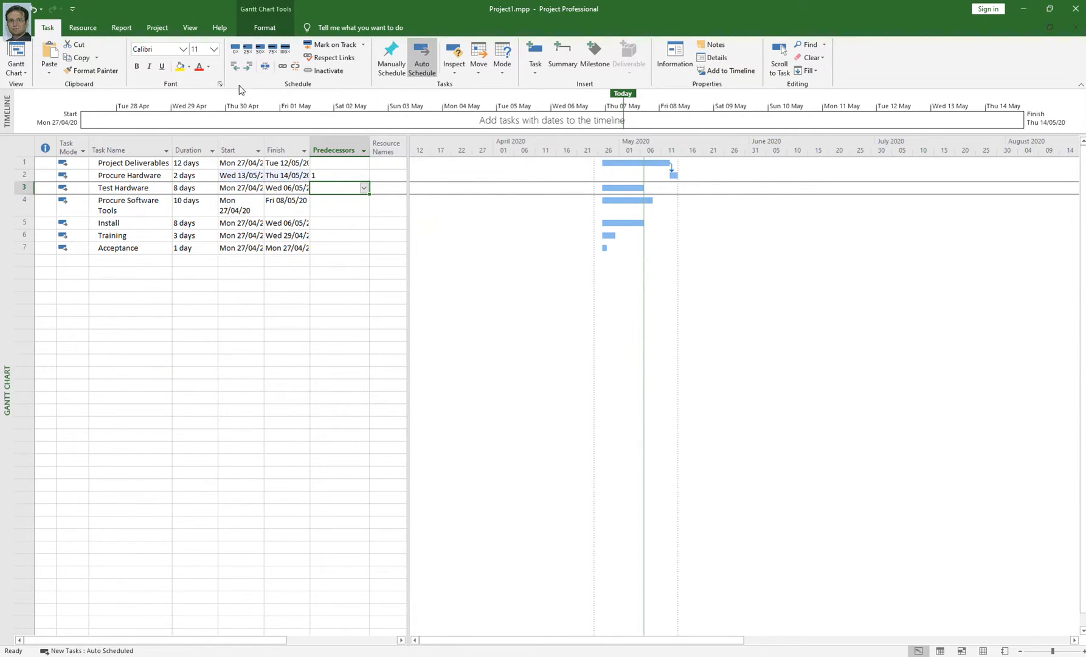
Step: Show the task details form and set Procure Hardware as the predecessor of Test Hardware in it
click(711, 58)
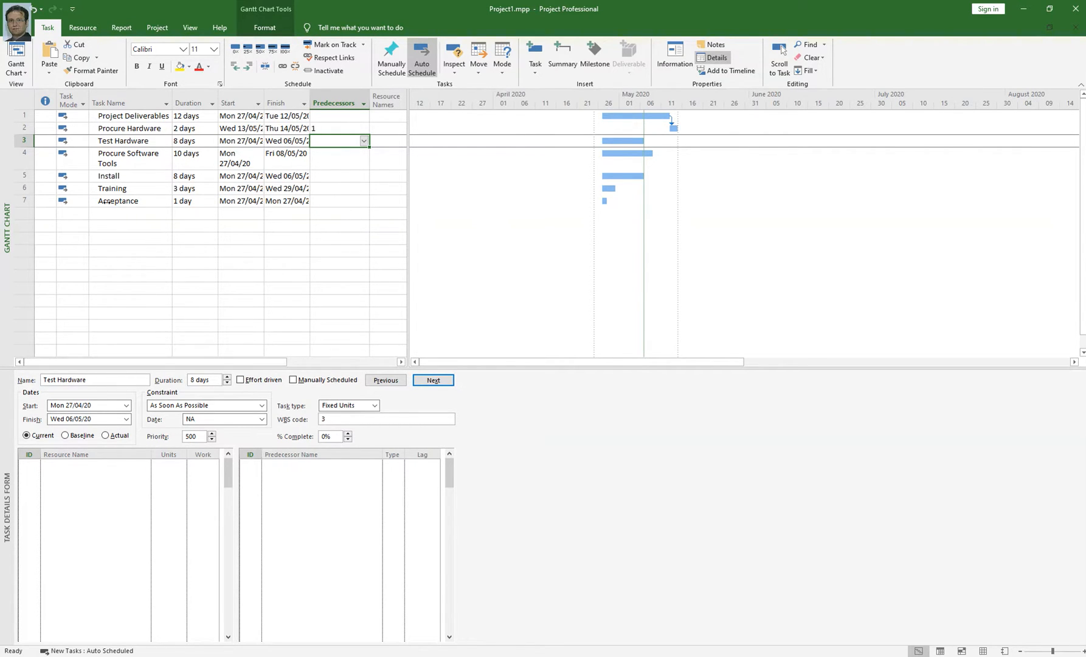
click(135, 140)
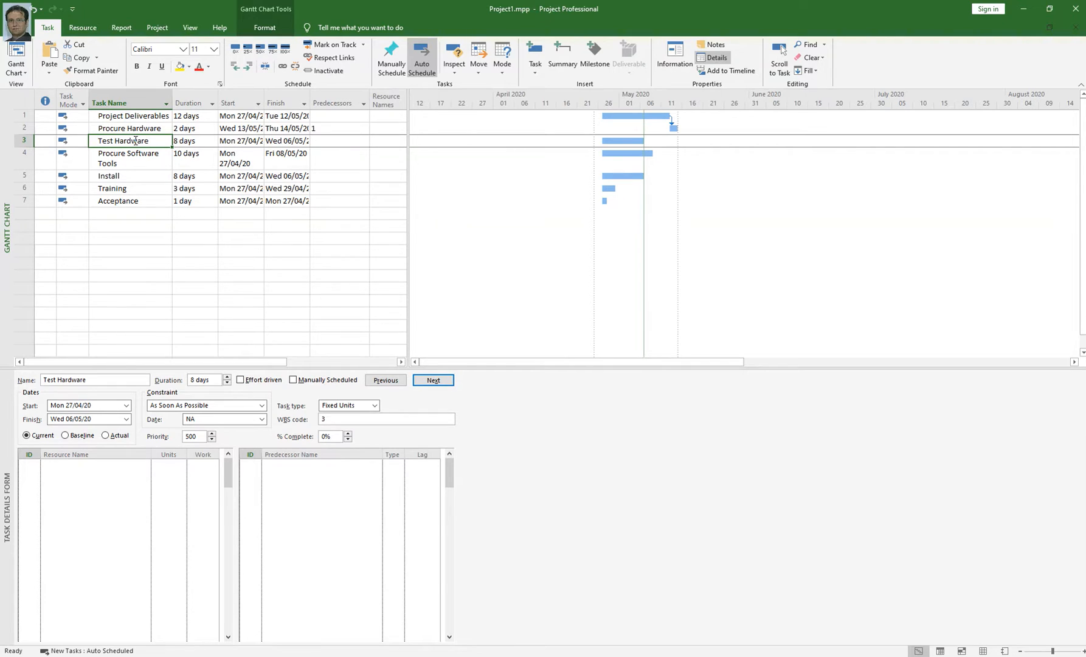
click(374, 465)
click(377, 465)
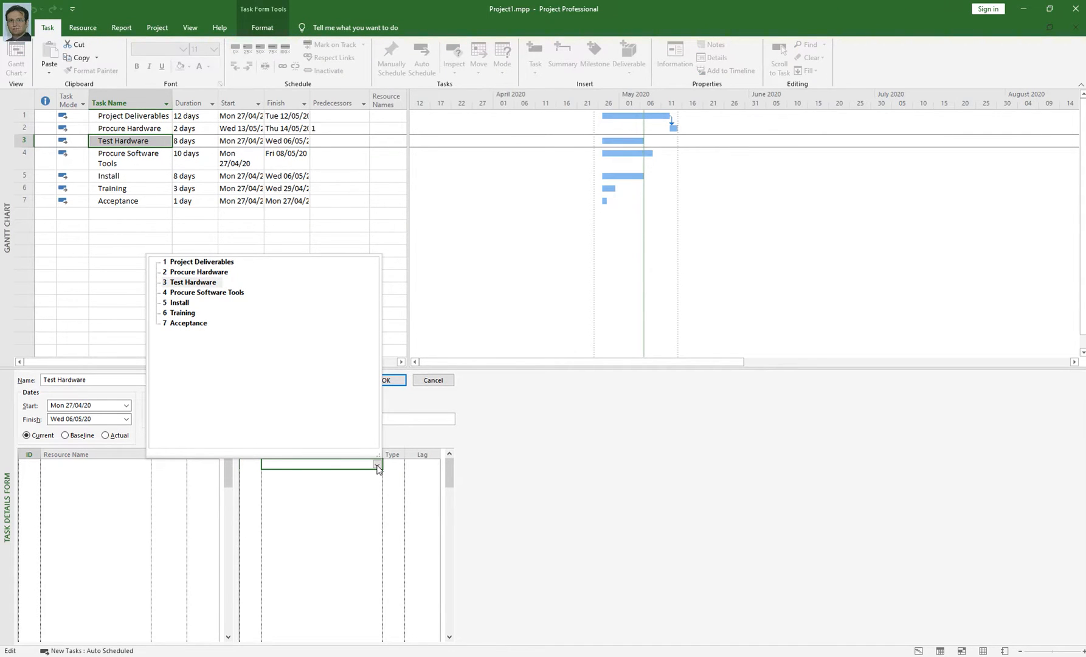
click(210, 273)
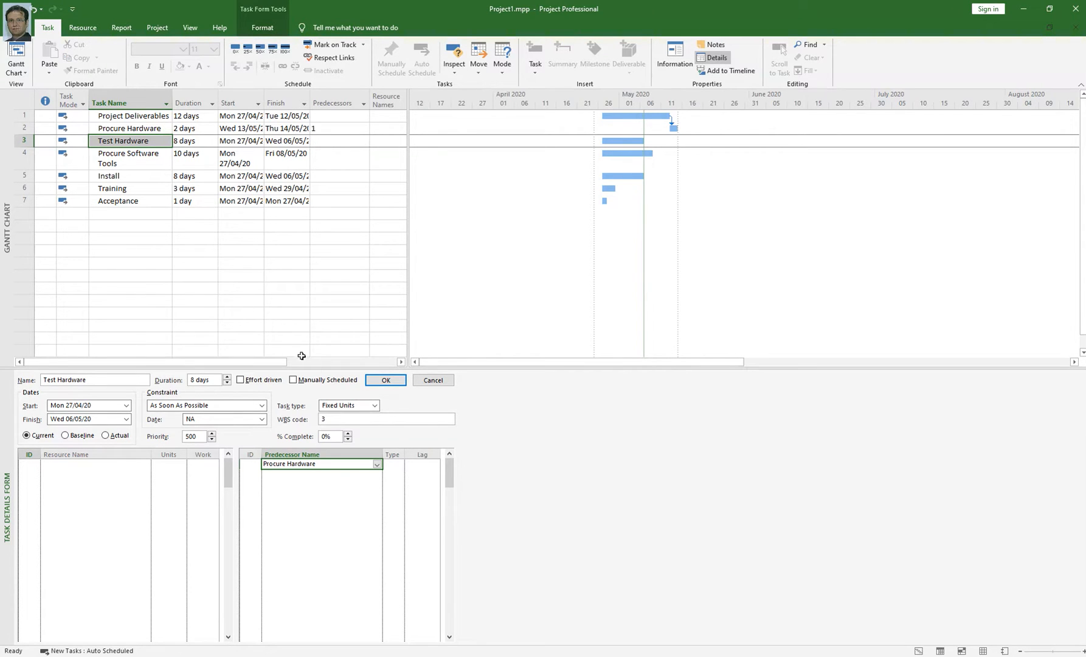
click(387, 381)
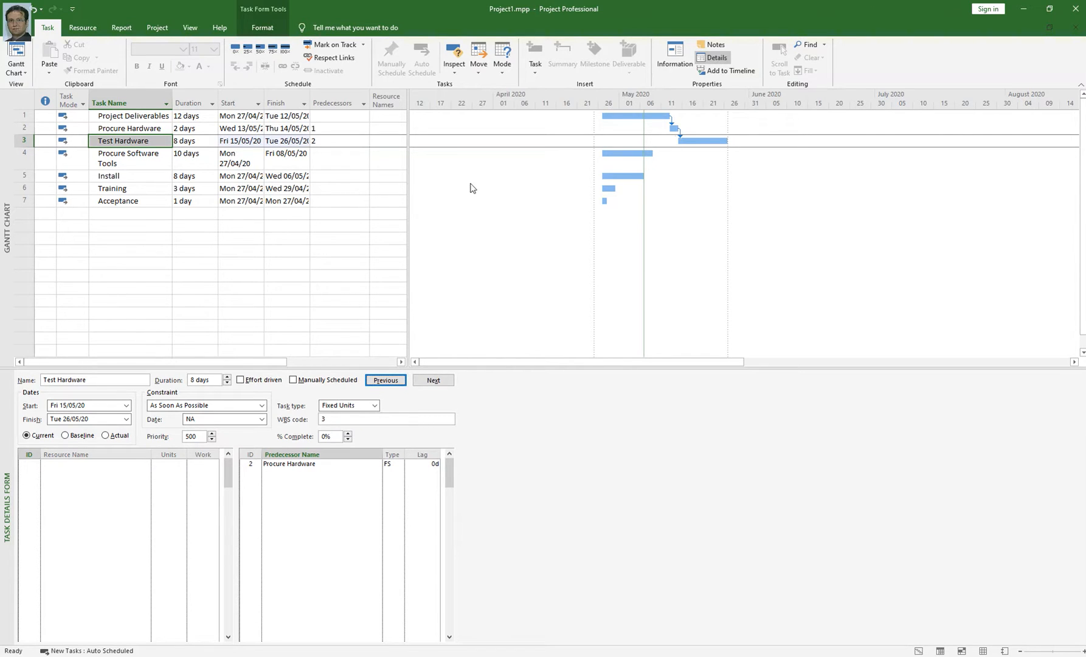
Step: Link the Training and Acceptance tasks so that Training precedes Acceptance
click(111, 203)
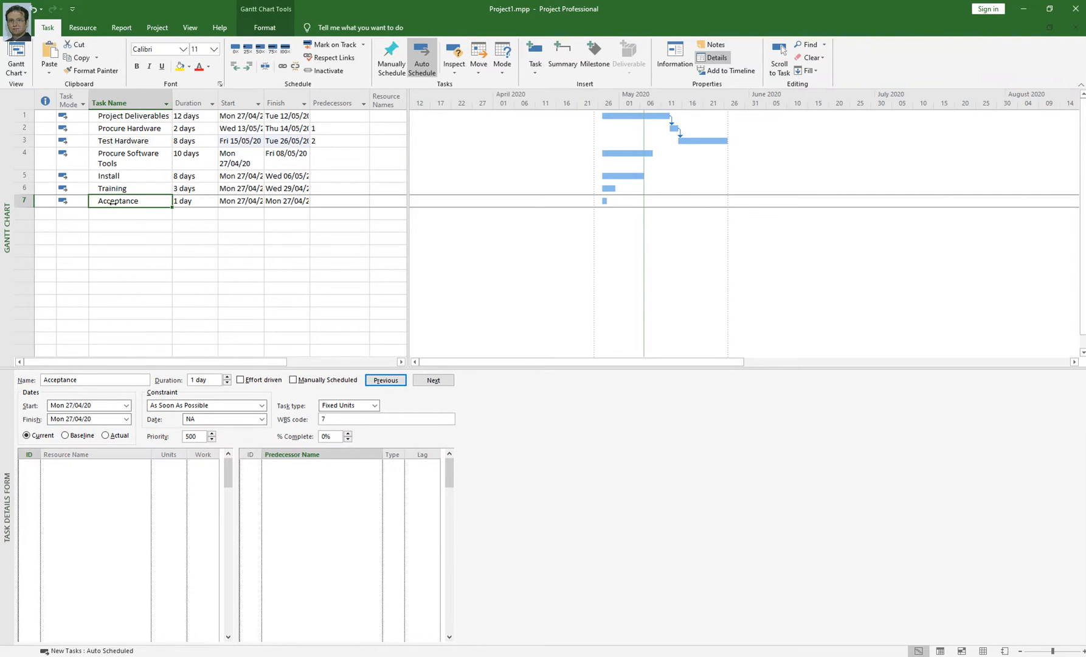
click(109, 191)
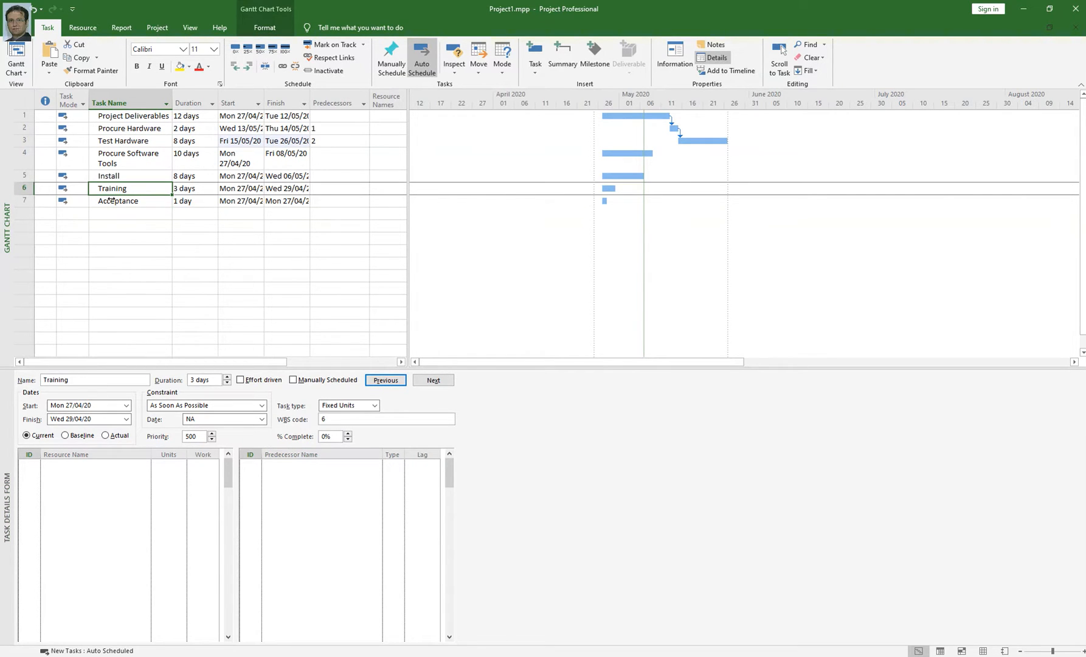
click(111, 200)
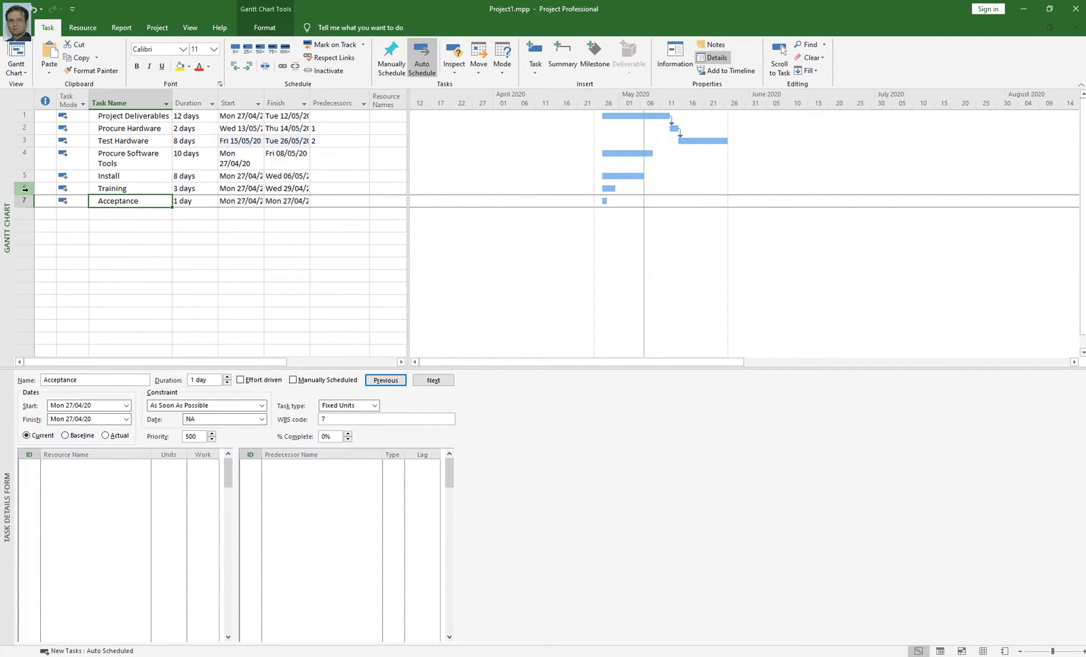
drag(25, 189, 25, 200)
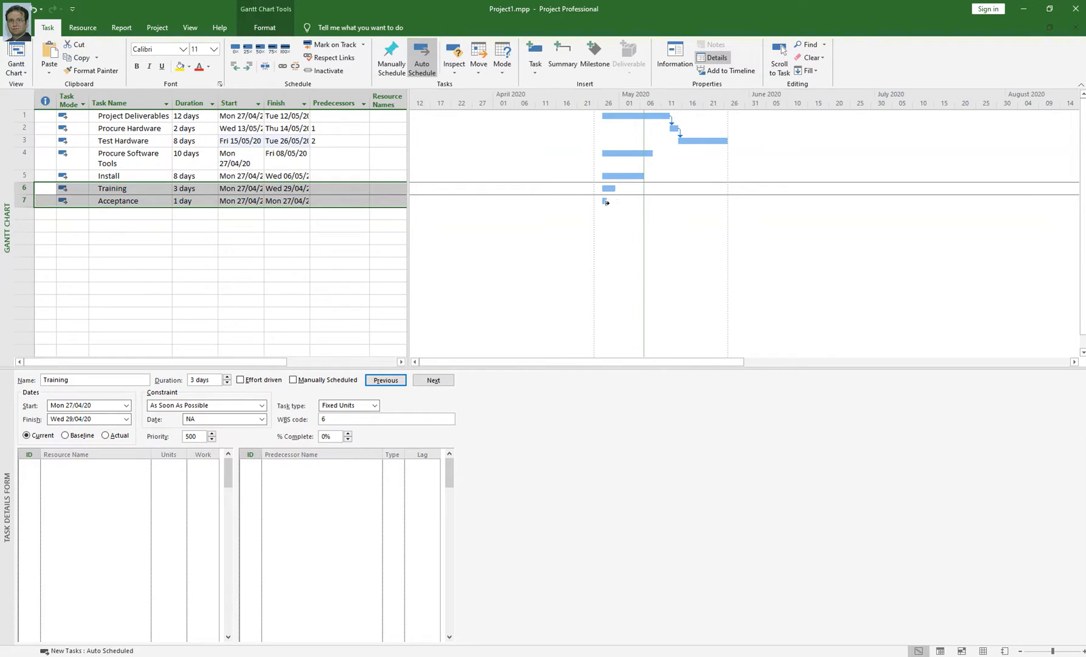
mouse_move(606, 202)
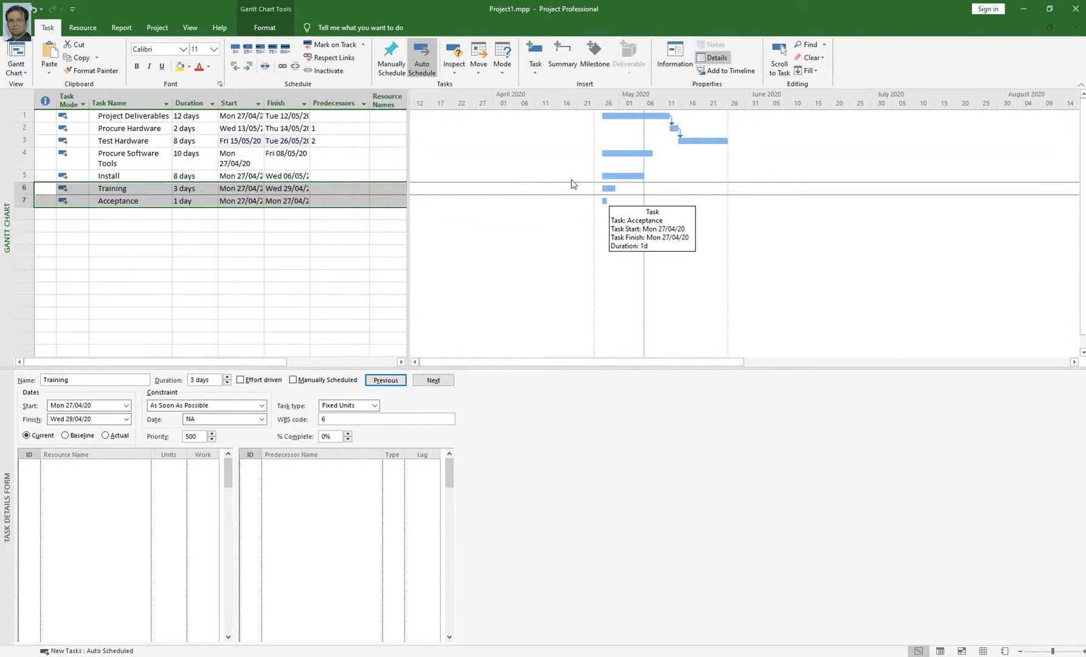
click(283, 67)
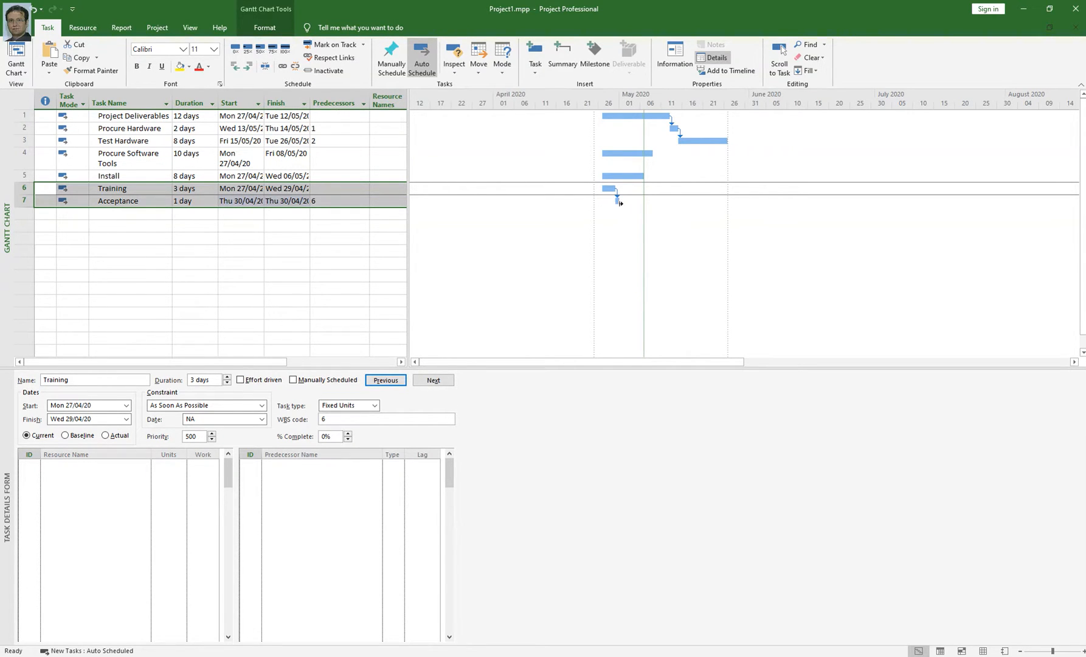
mouse_move(619, 203)
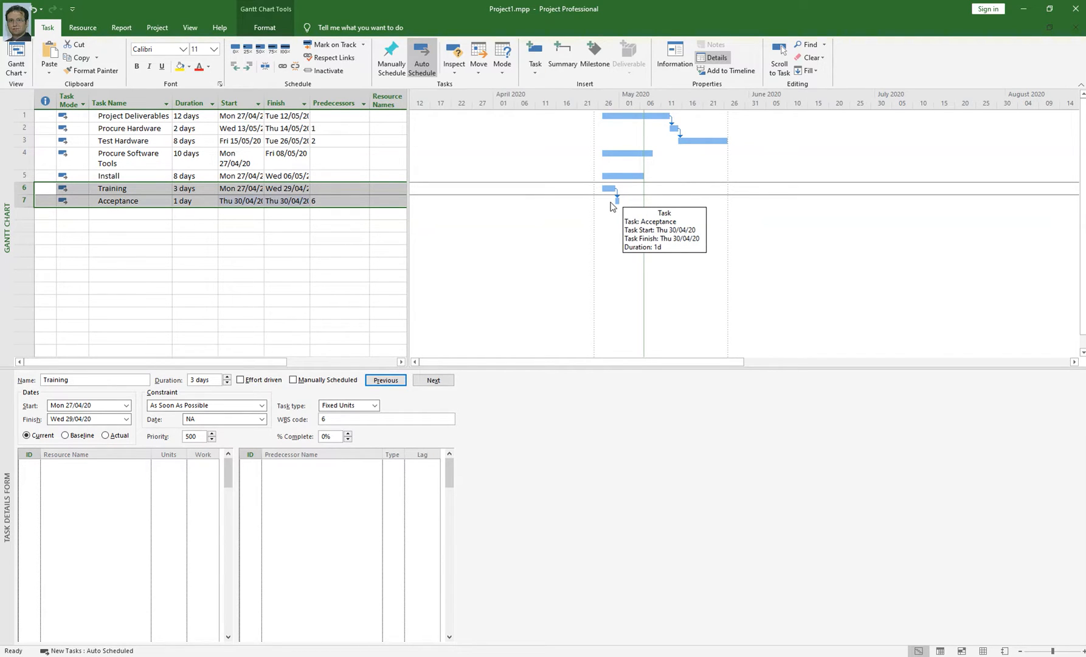
Step: Make Project Deliverables the predecessor of Procure Software Tools by entering 1 as its predecessor in the task table
click(107, 201)
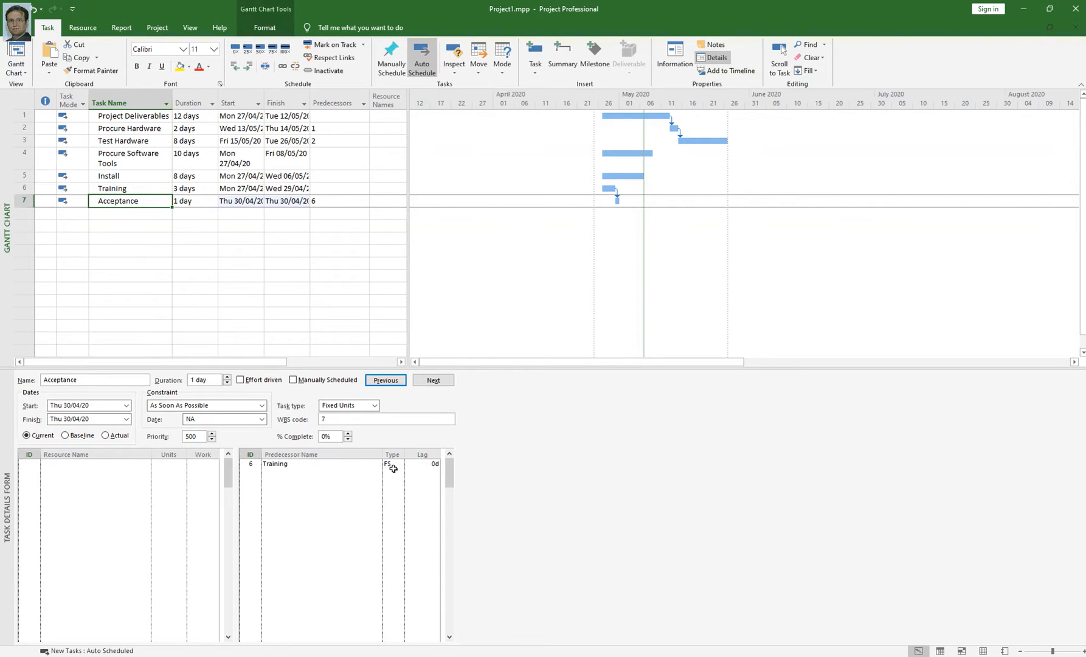
click(133, 160)
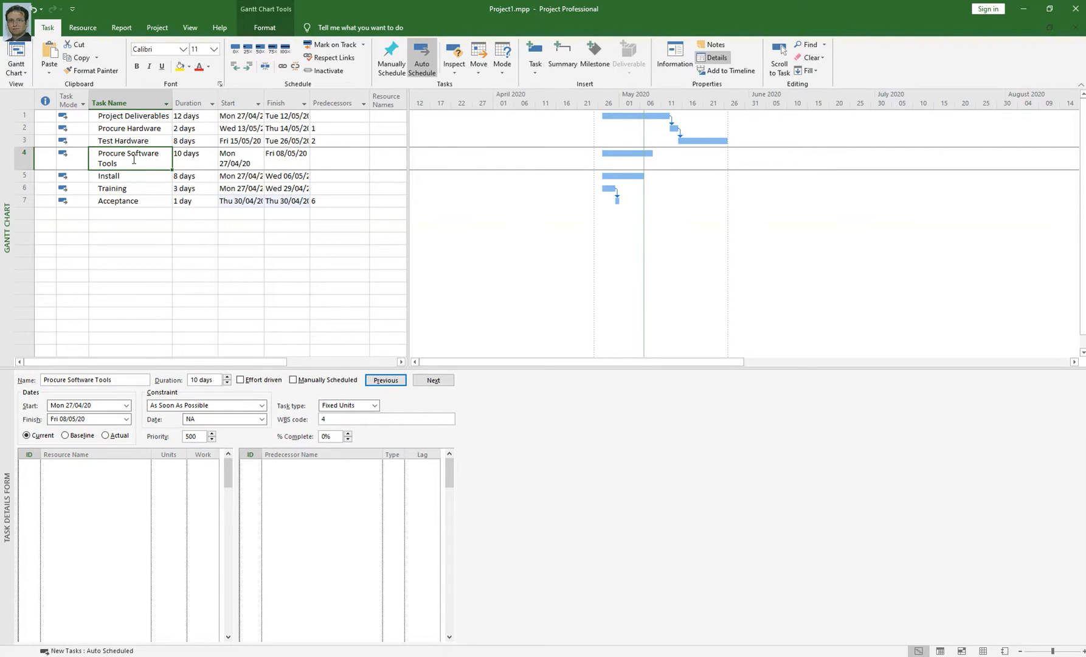
click(139, 117)
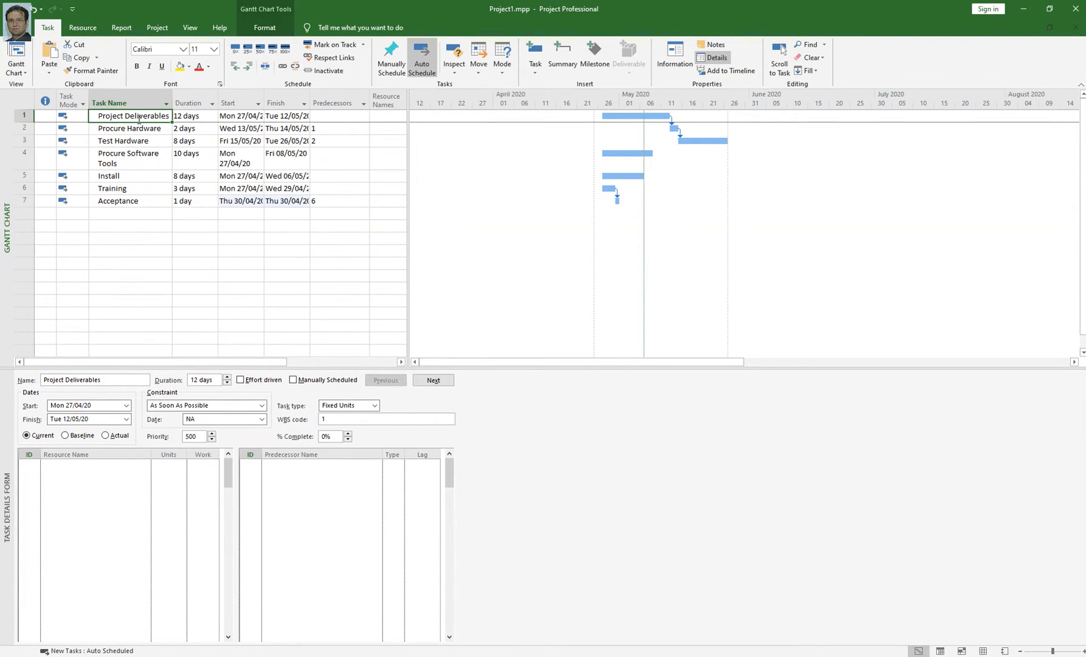
click(140, 157)
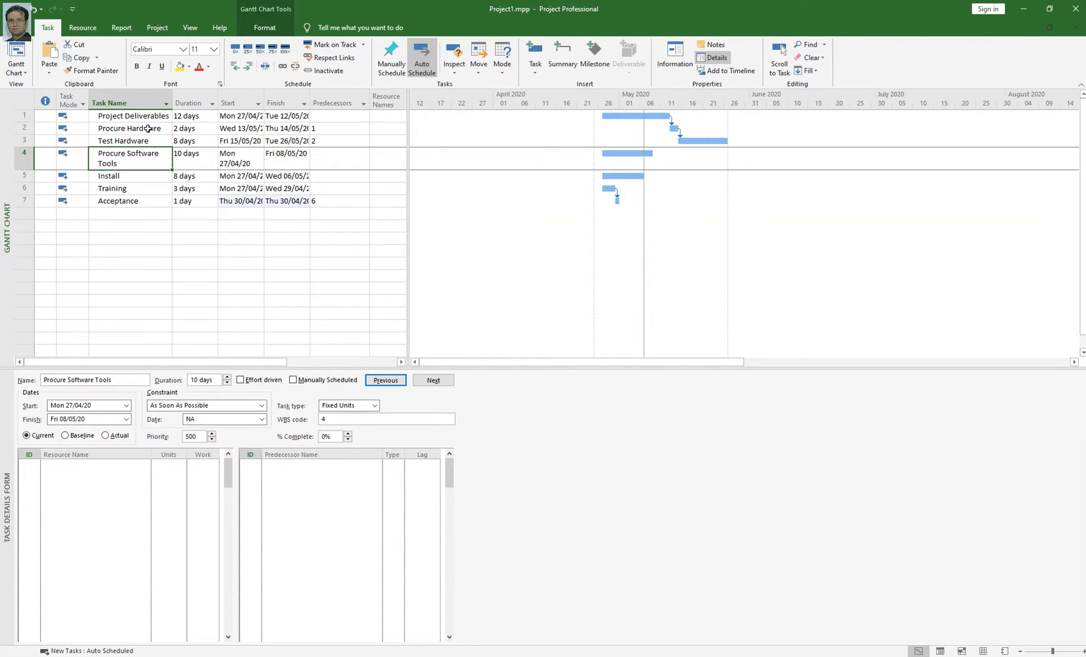
click(321, 160)
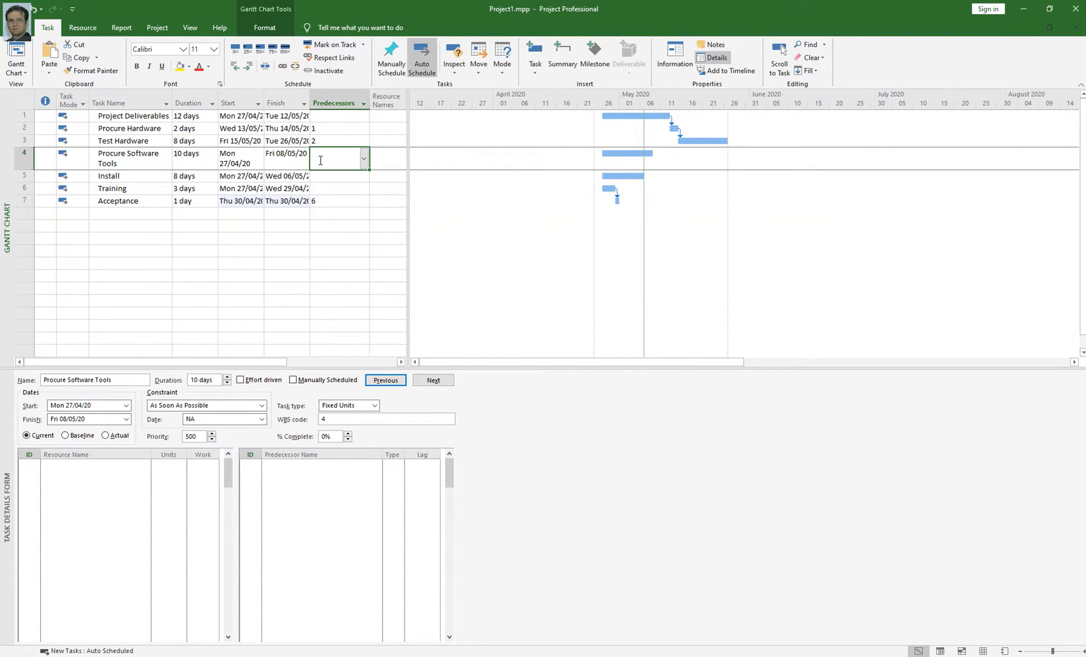
text(1)
key(Return)
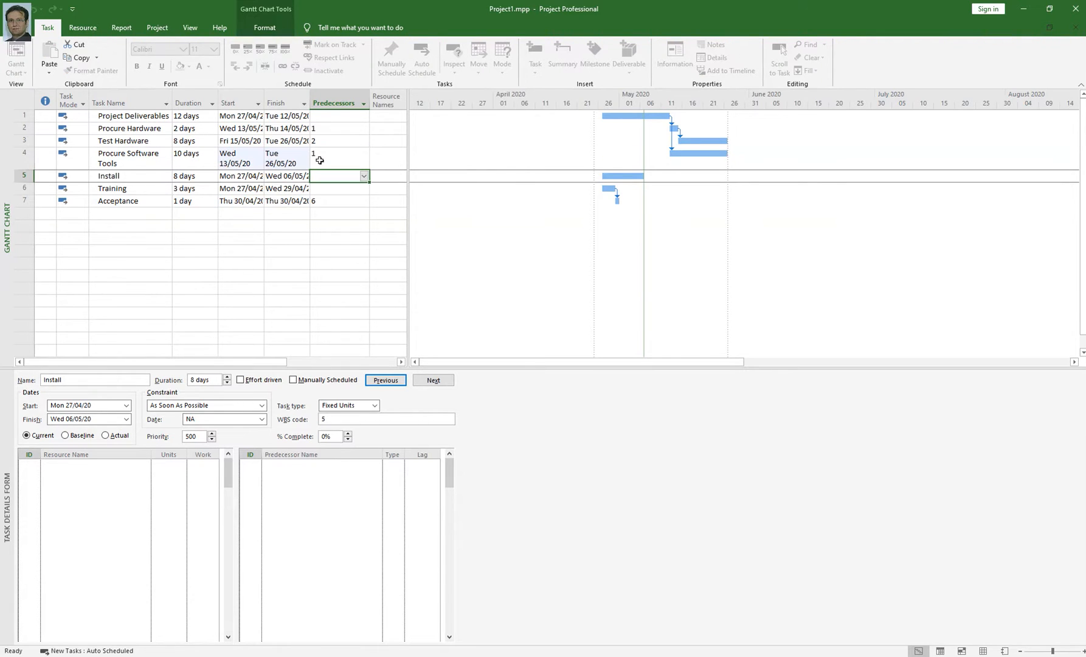
Step: Change the link type between Procure Software Tools and its predecessor Project Deliverables to start-to-start (SS) in the details form
click(143, 162)
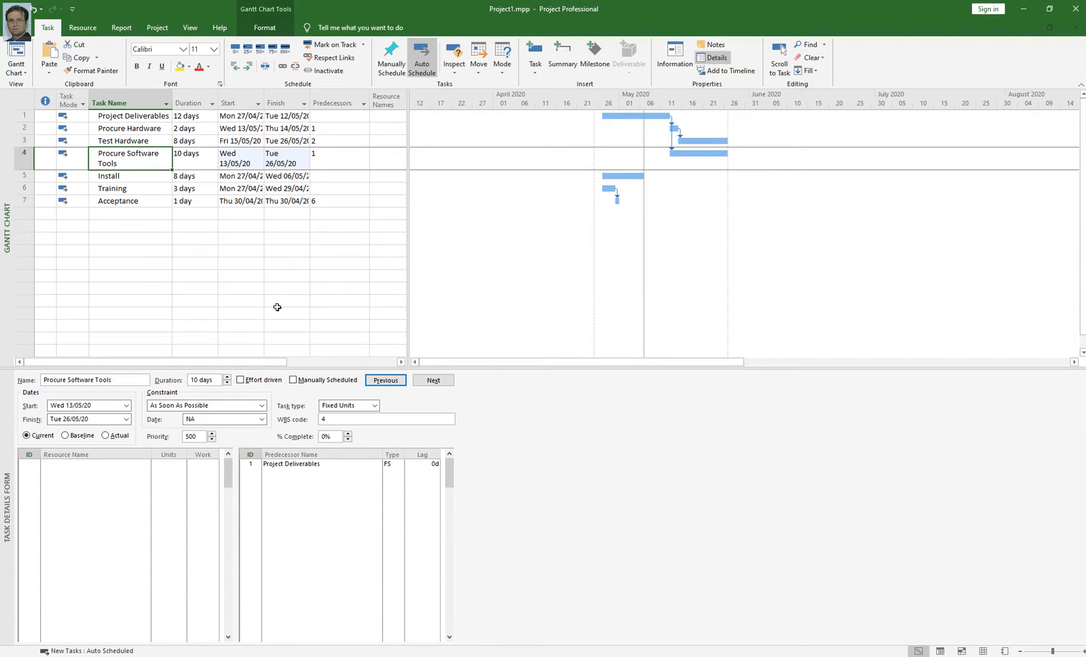
click(400, 464)
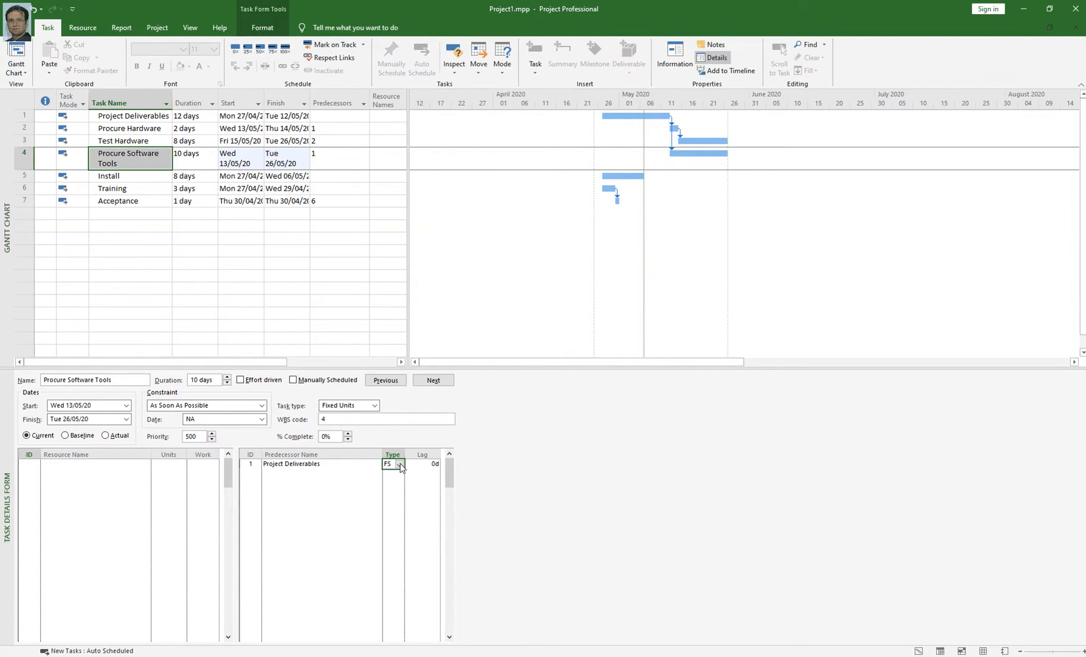
click(400, 465)
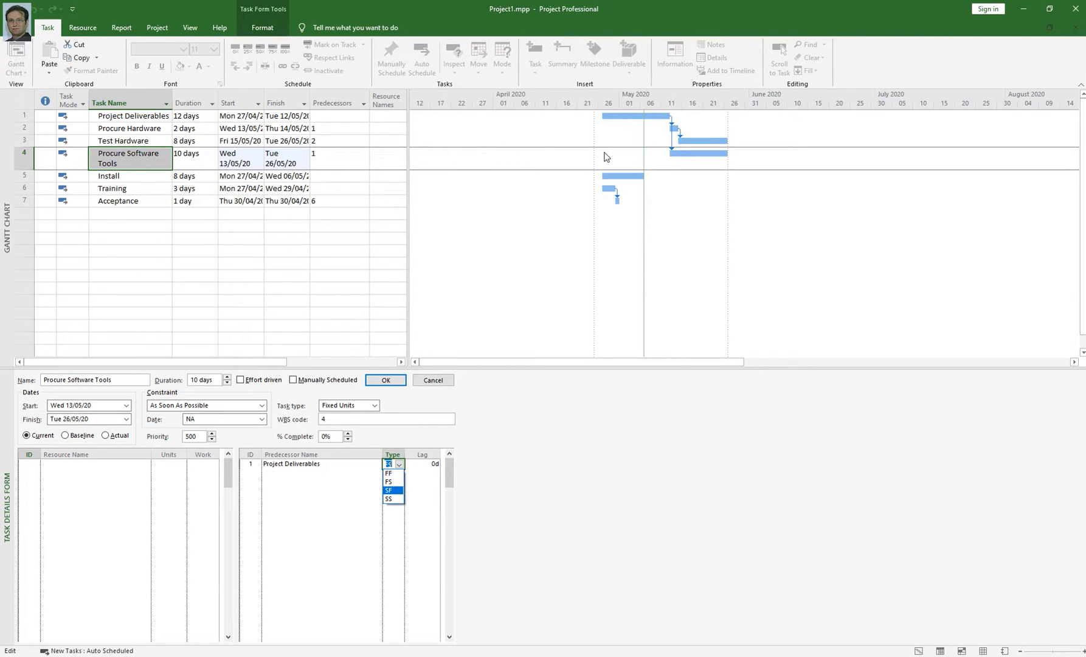
click(389, 498)
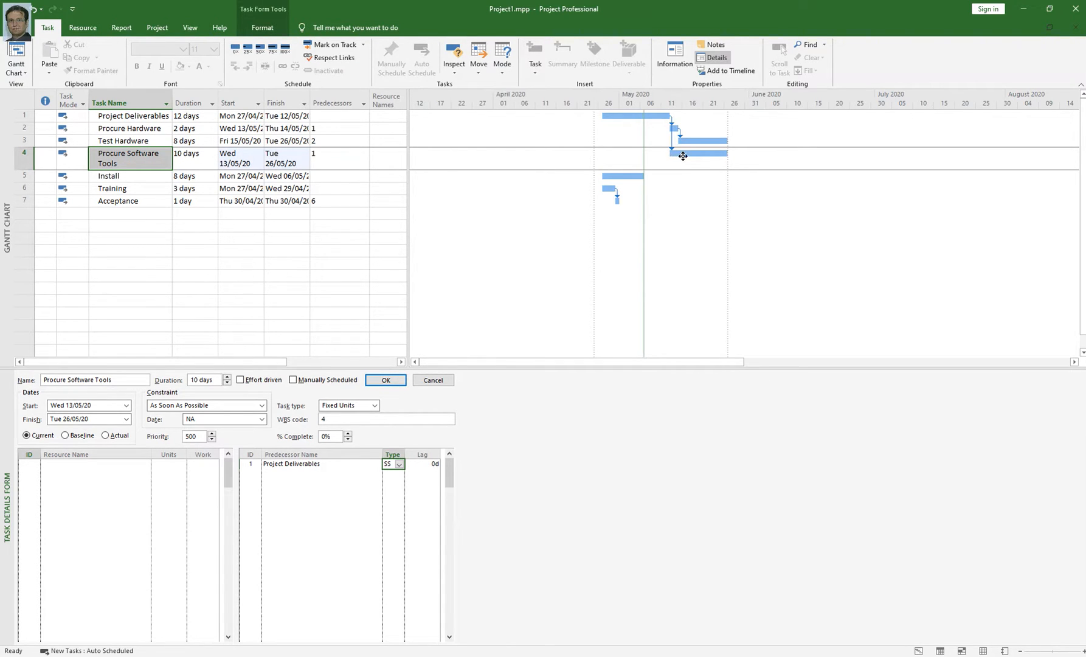
mouse_move(707, 155)
click(393, 381)
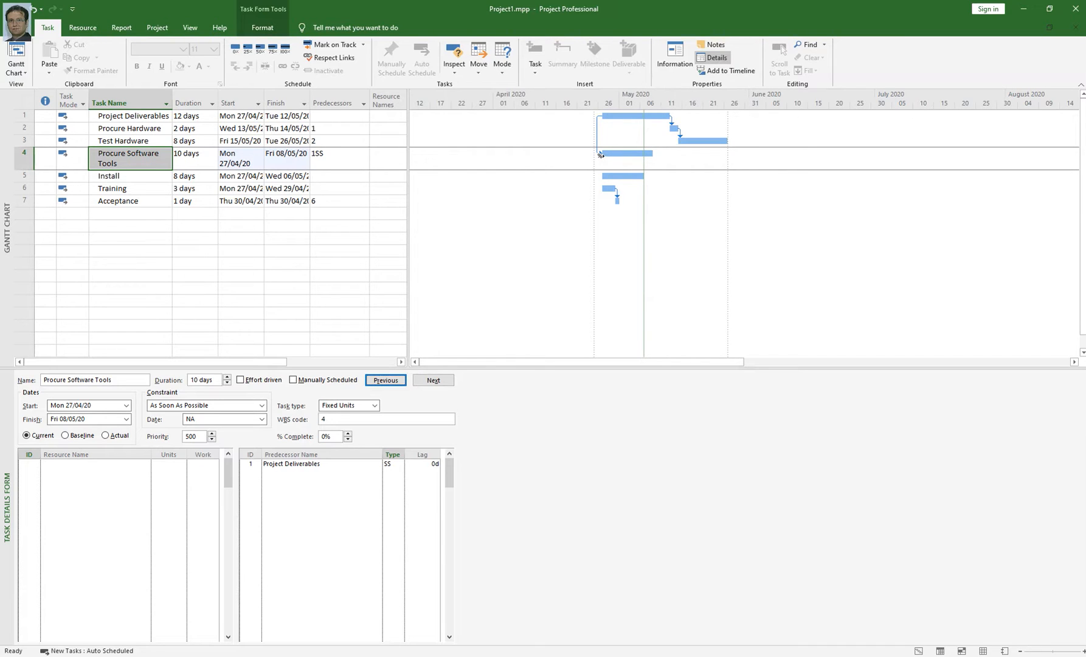
mouse_move(602, 154)
Step: Try to change the Project Deliverables link of Procure Software Tools to start-to-finish (SF)
click(398, 464)
click(399, 464)
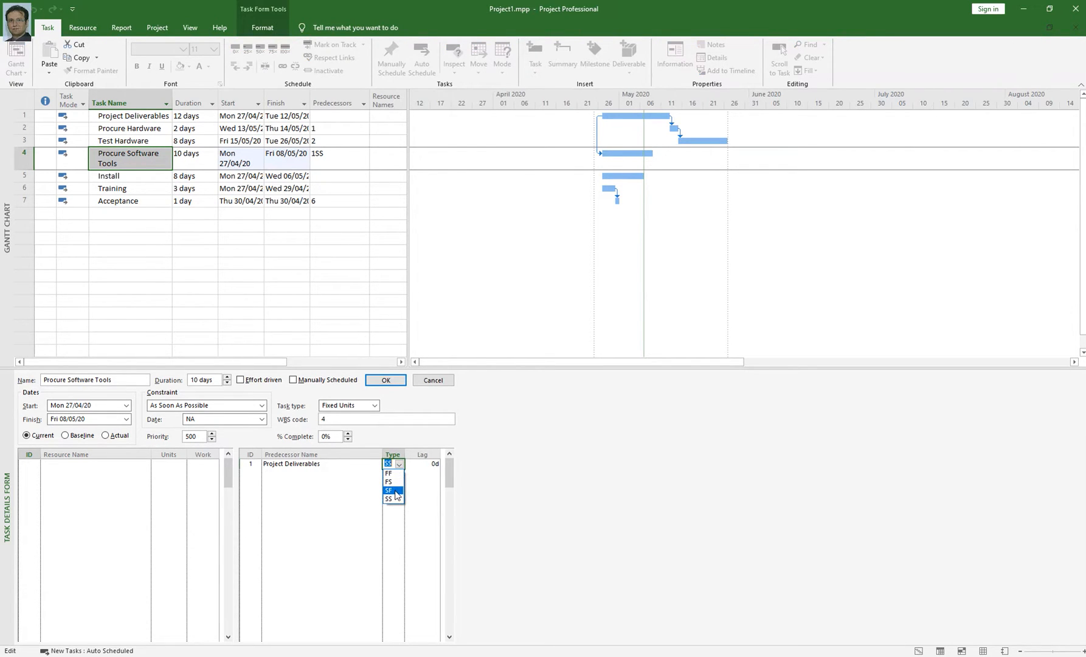
click(395, 491)
click(402, 383)
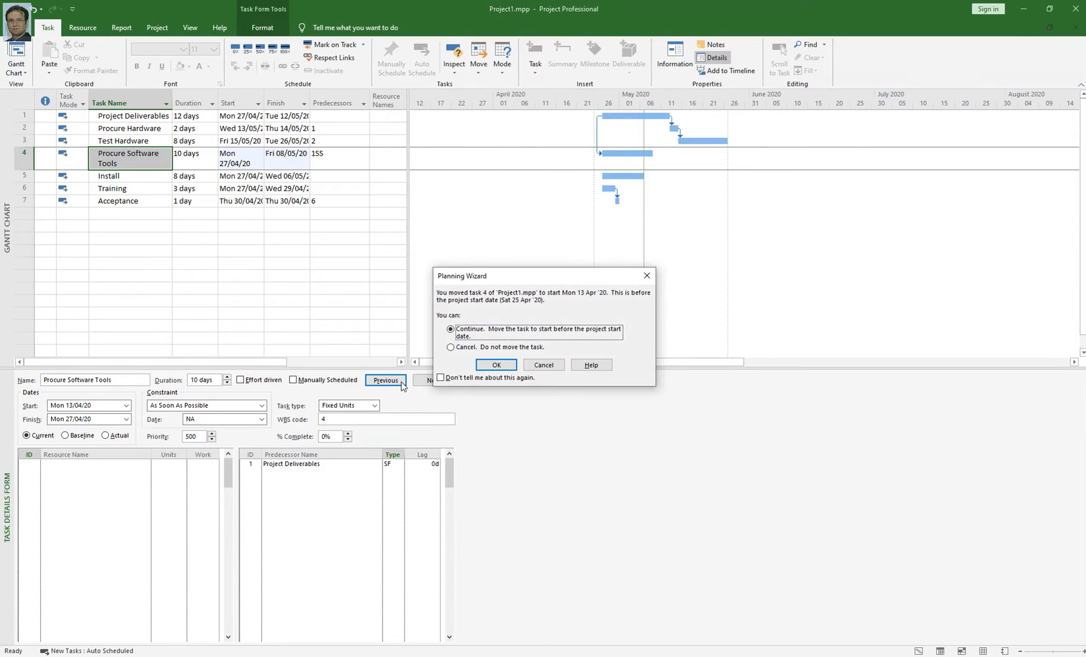
click(549, 366)
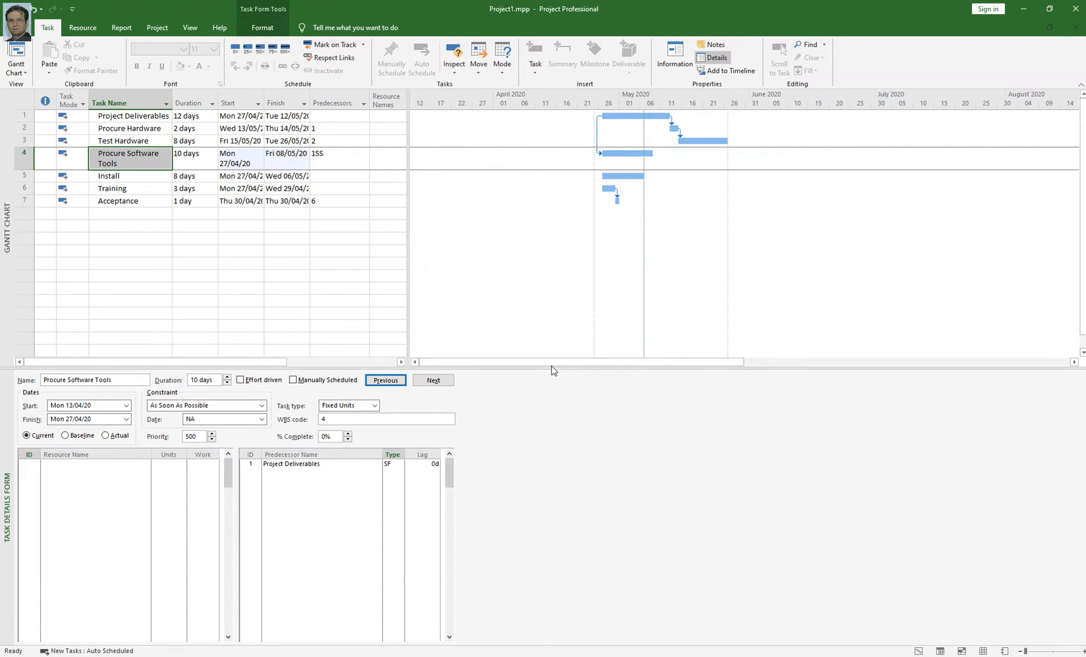
Step: Change the Project Deliverables link of Procure Software Tools to finish-to-finish (FF) and apply it
click(403, 464)
click(399, 464)
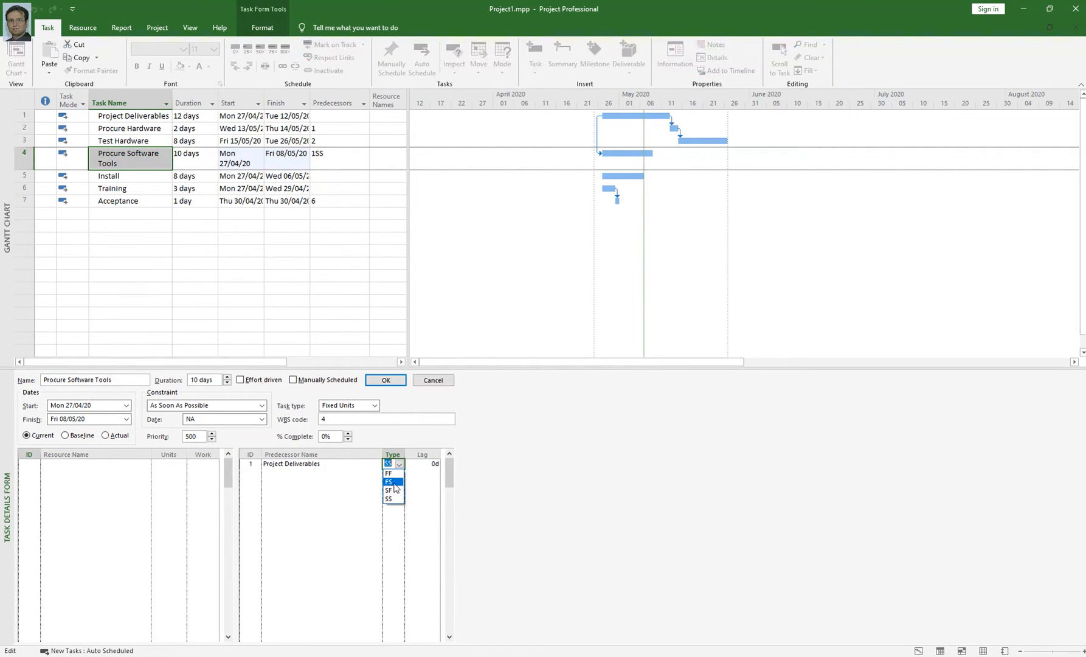
click(391, 473)
click(396, 382)
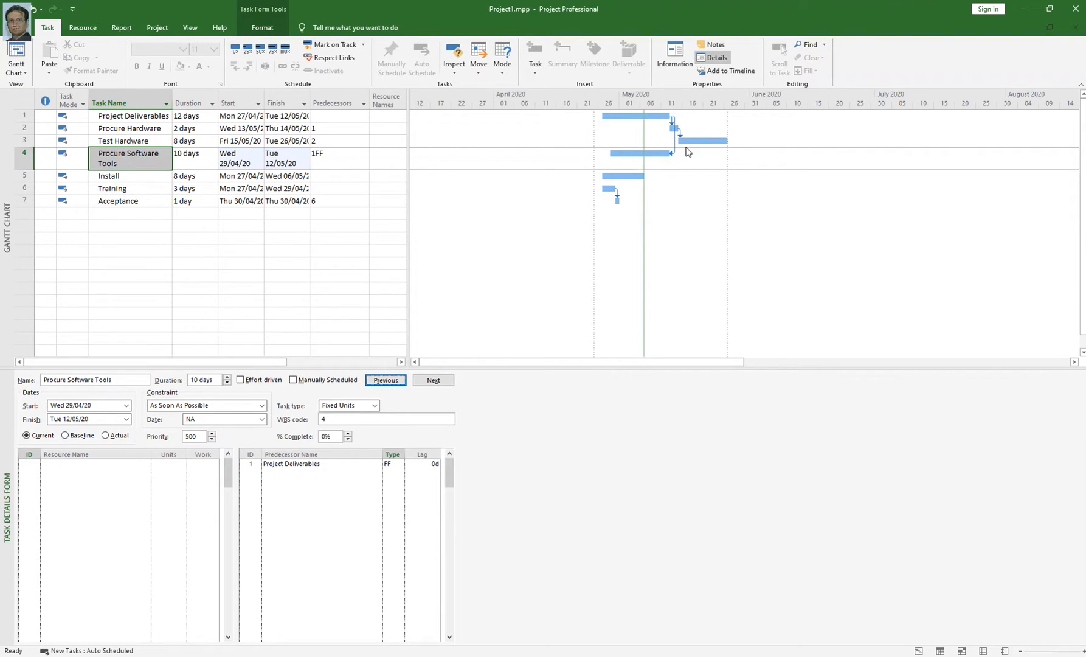
Step: Set the Project Deliverables link of Procure Software Tools back to finish-to-start (FS) and apply it
click(400, 467)
click(400, 466)
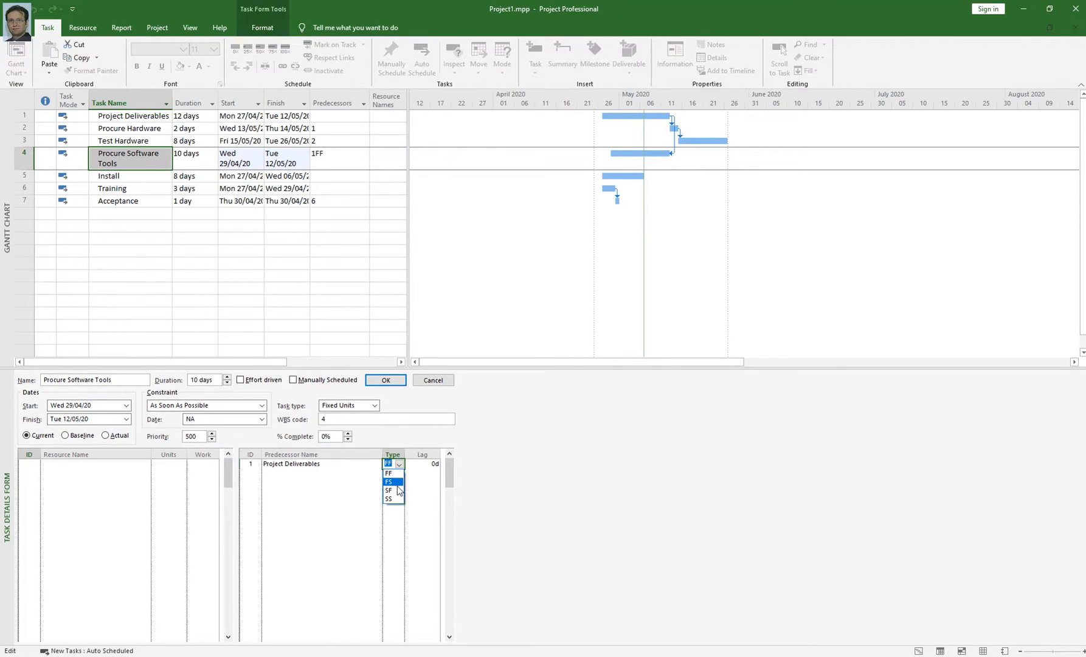
click(396, 482)
click(387, 381)
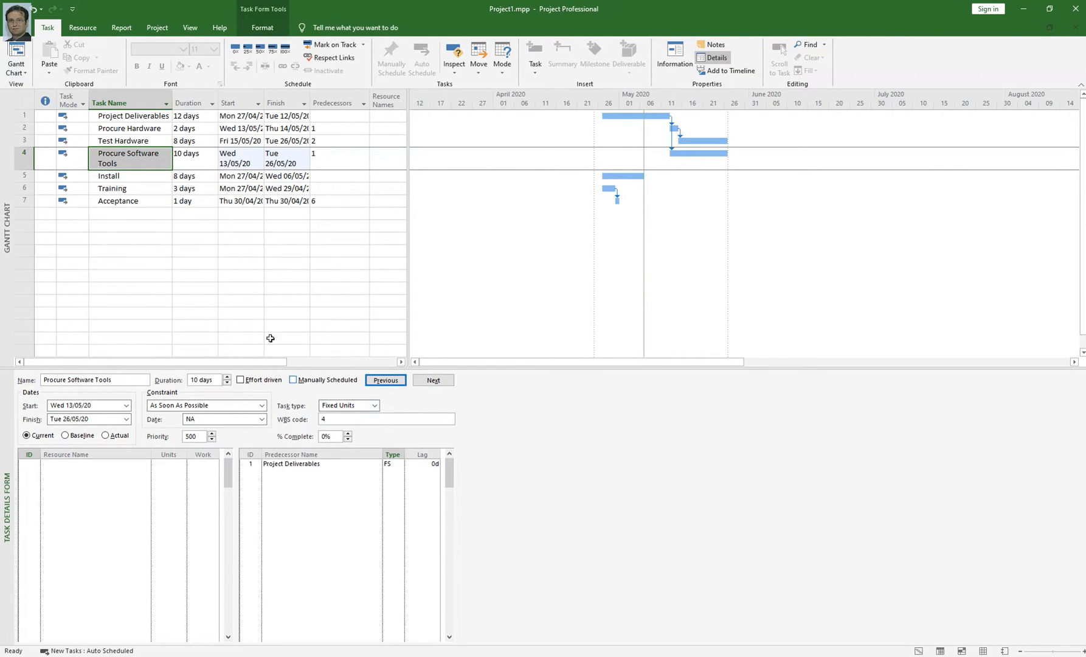
Step: Add Install as the predecessor of the Training task in the task details form and apply it
click(132, 191)
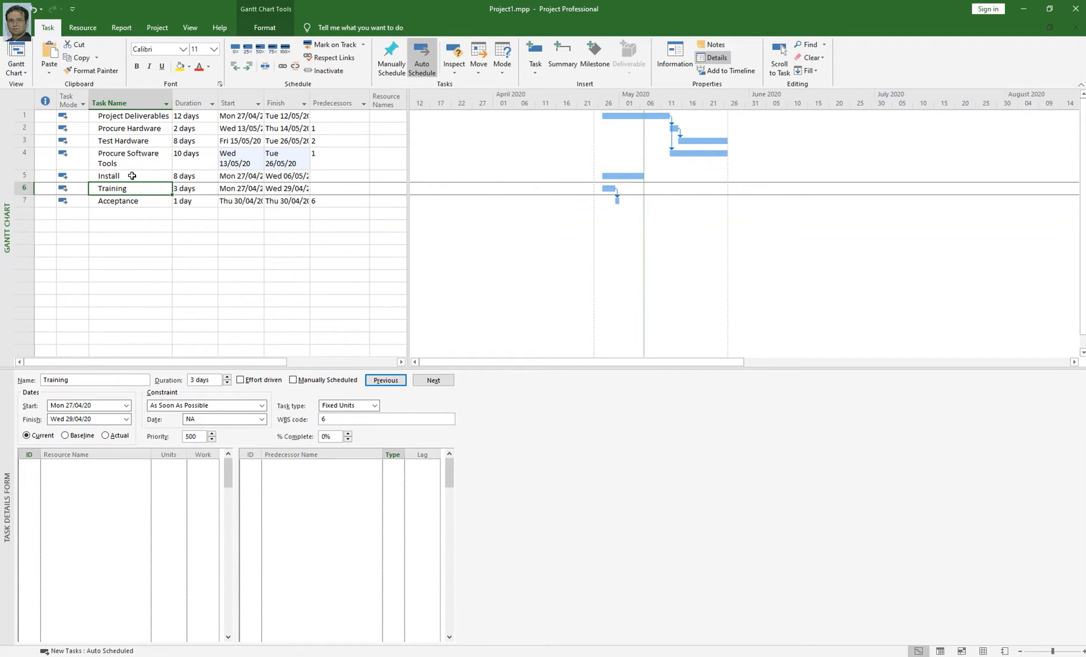
click(132, 176)
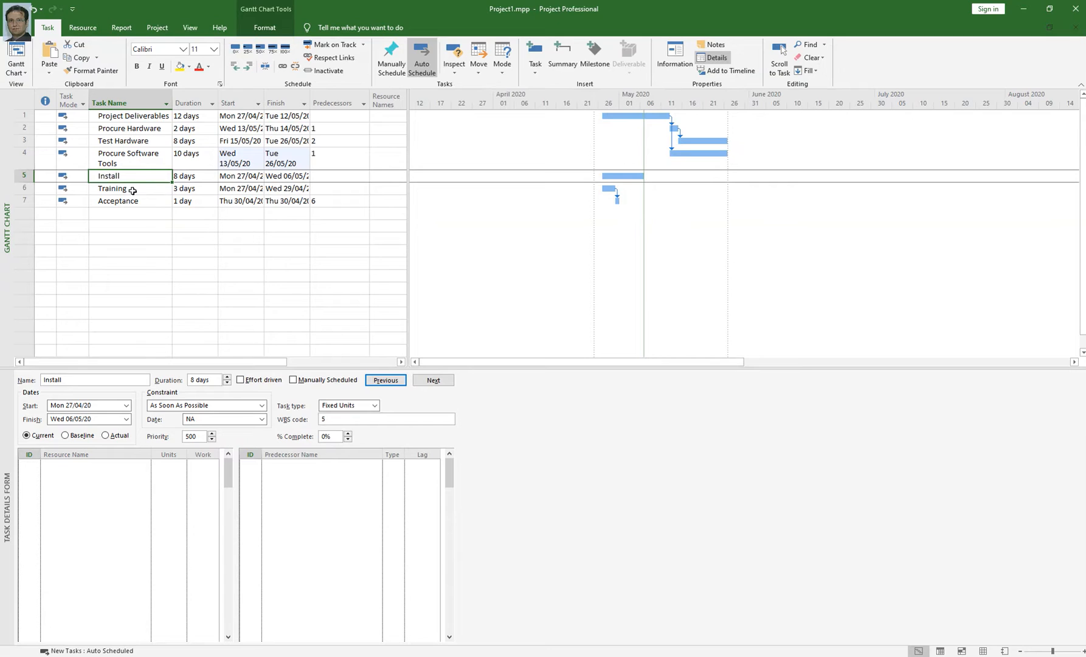
click(133, 185)
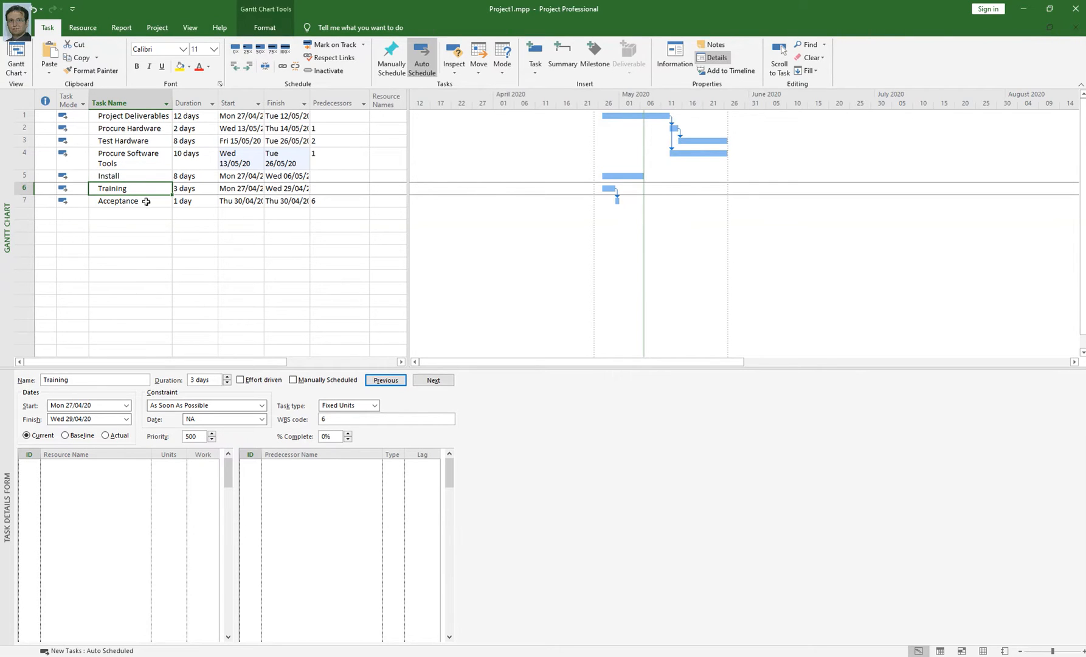
click(97, 175)
click(99, 188)
drag(24, 176, 25, 188)
click(98, 188)
click(375, 465)
click(376, 465)
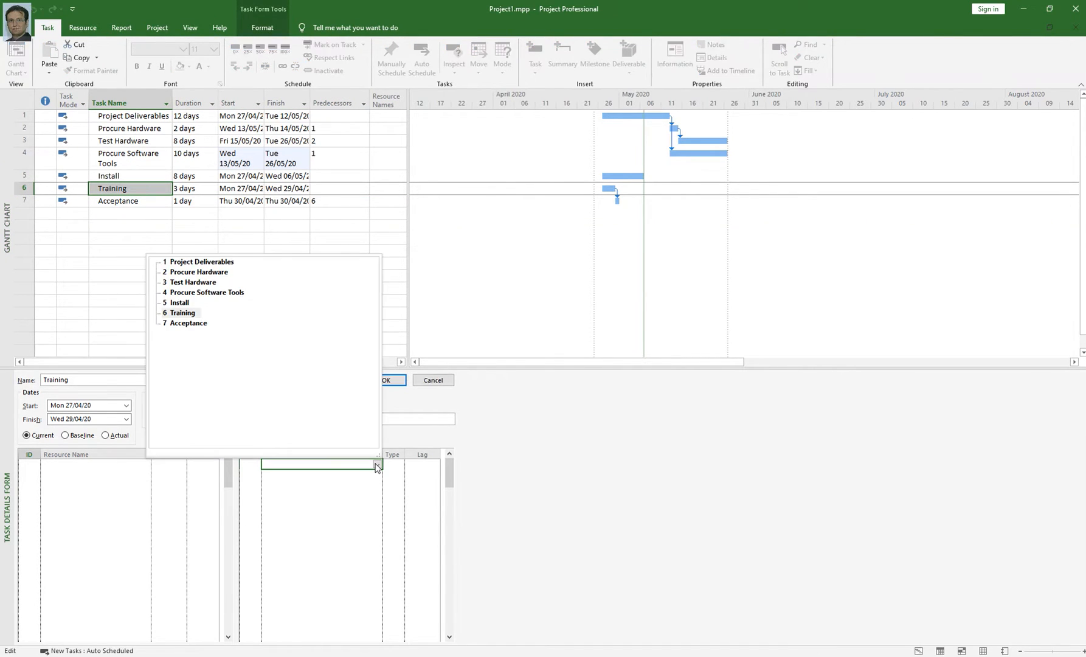
click(177, 302)
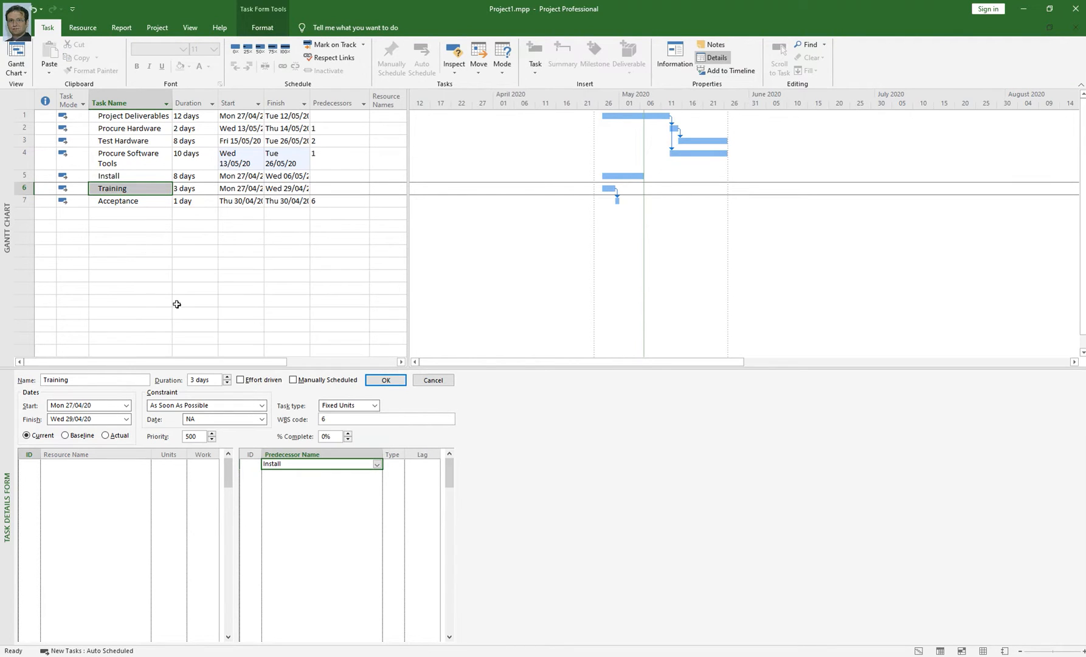
click(388, 381)
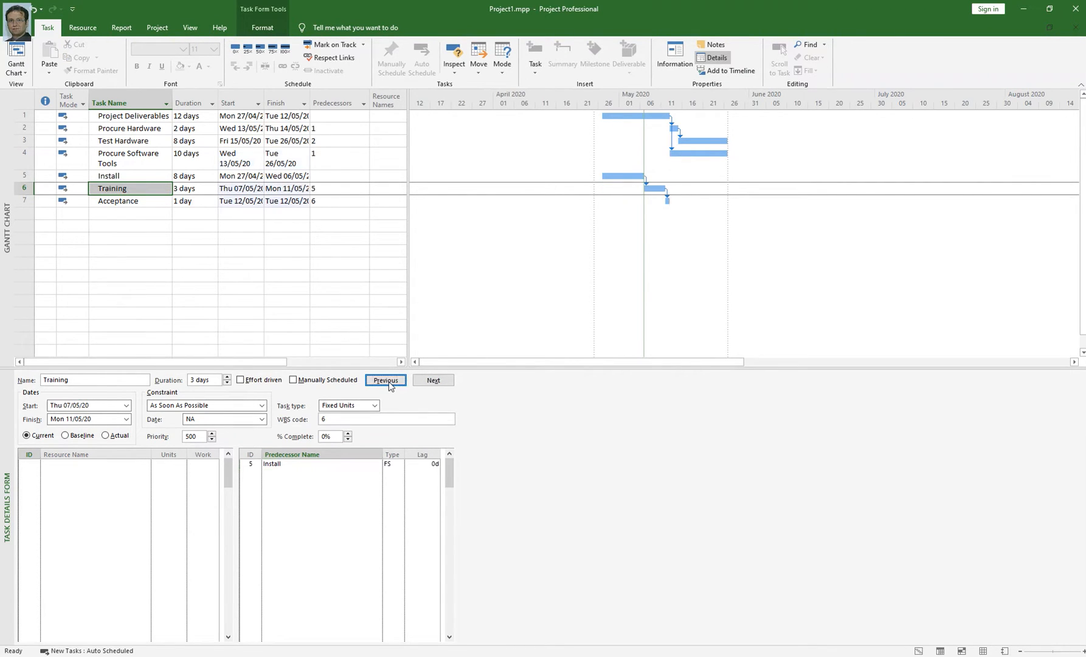
Step: Set the lag of Training's finish-to-start link with Install to 3 days and apply it
click(397, 464)
click(428, 465)
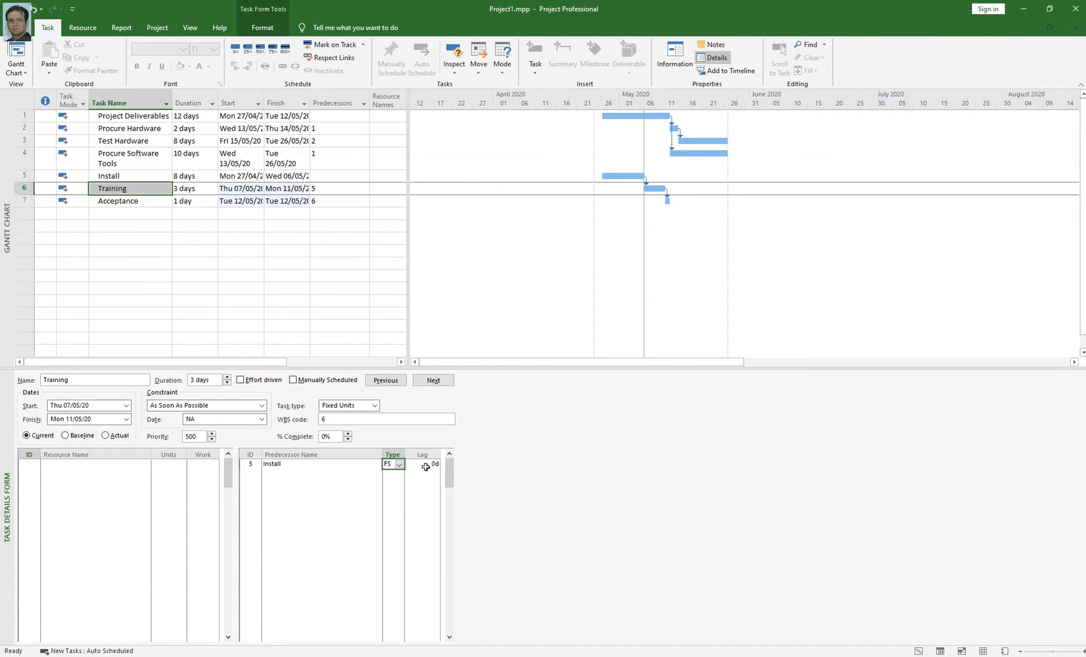
click(426, 466)
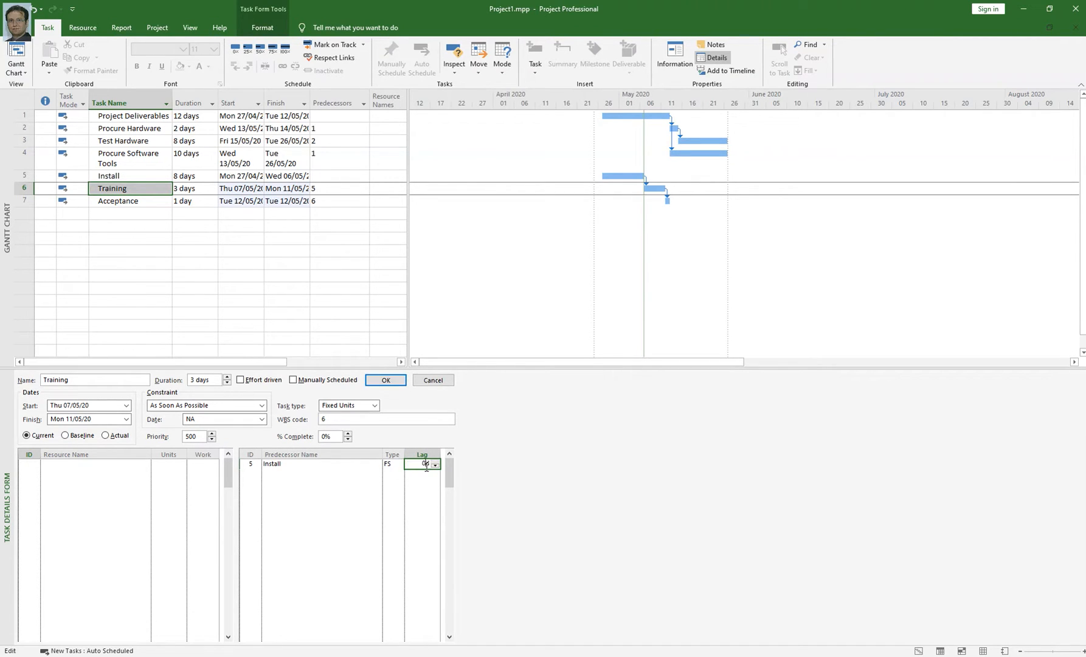
key(BackSpace)
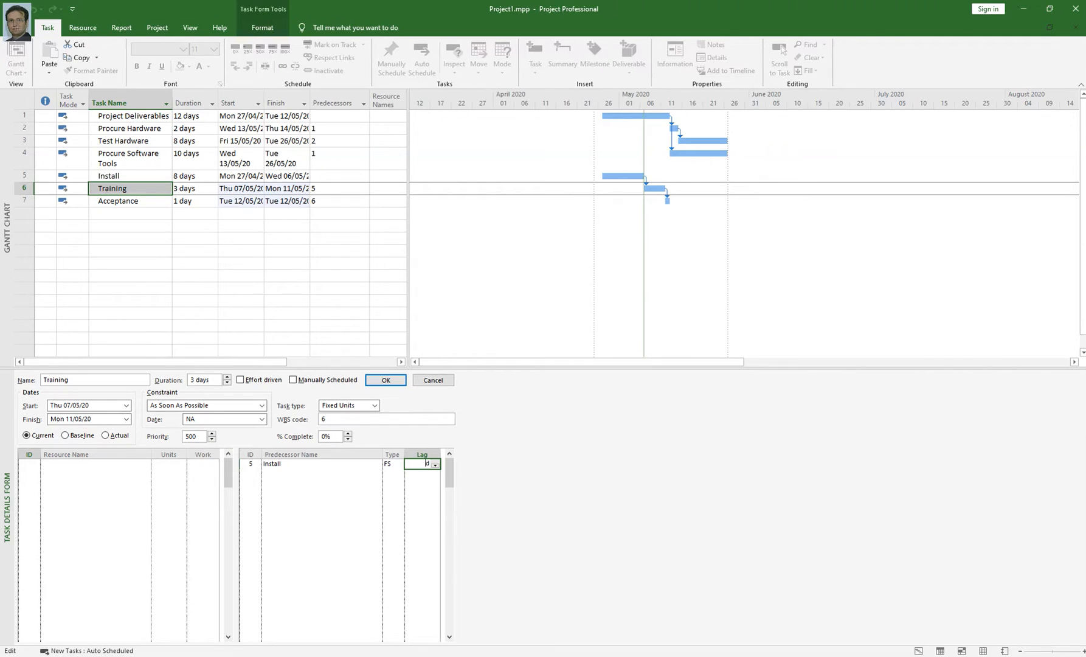
text(3)
click(385, 380)
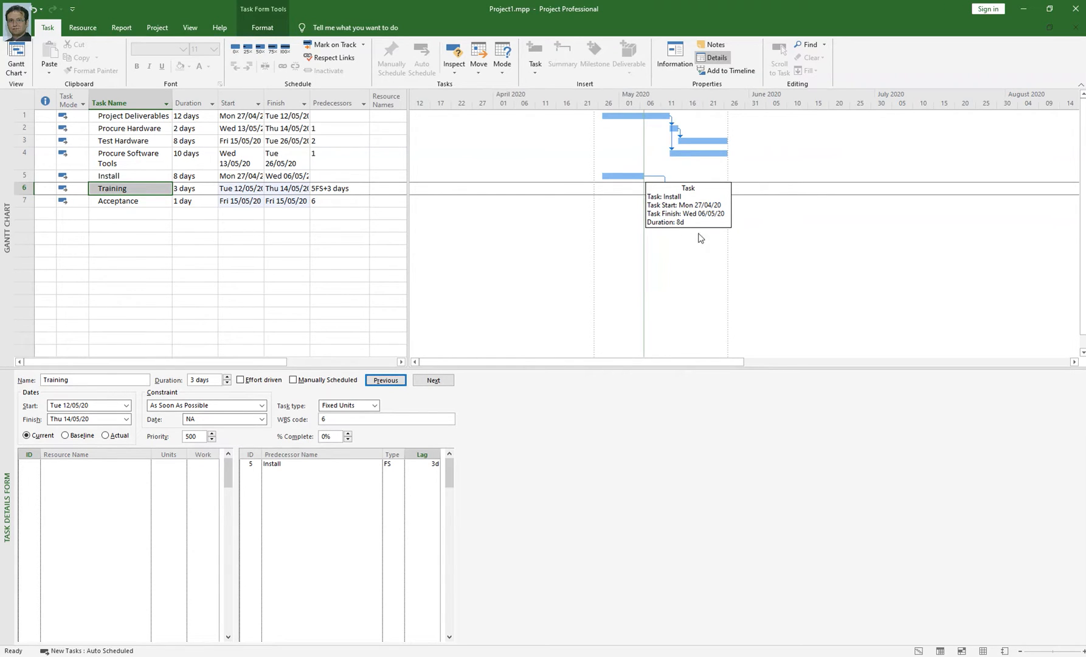
click(729, 248)
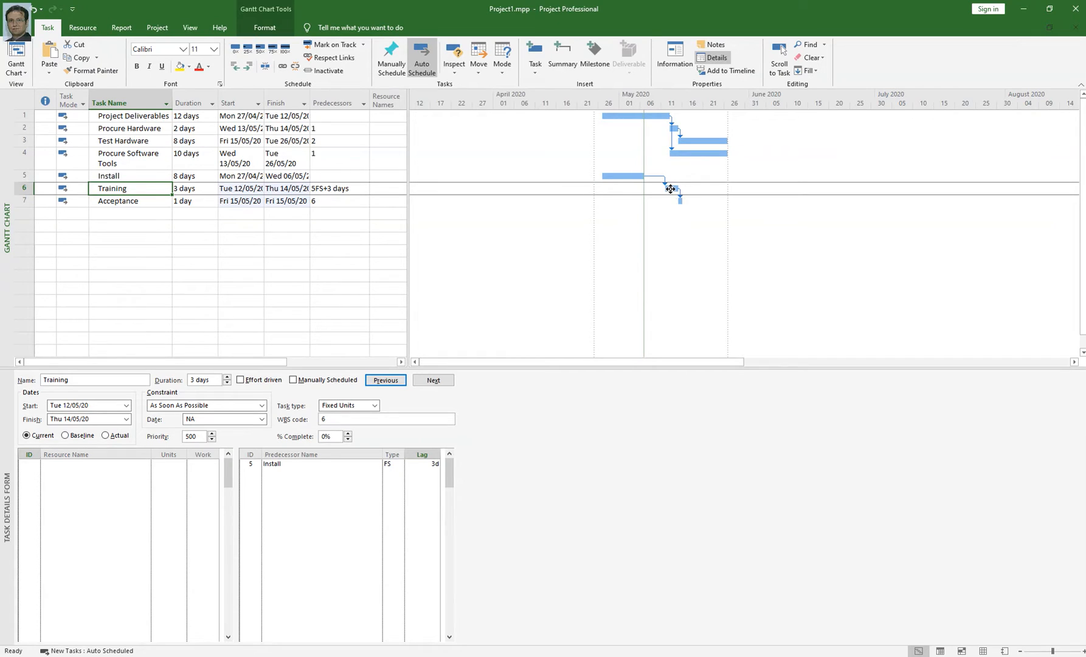
mouse_move(670, 189)
Step: Change the lag of Training's link with Install to a lead of -3 days and apply it
click(431, 465)
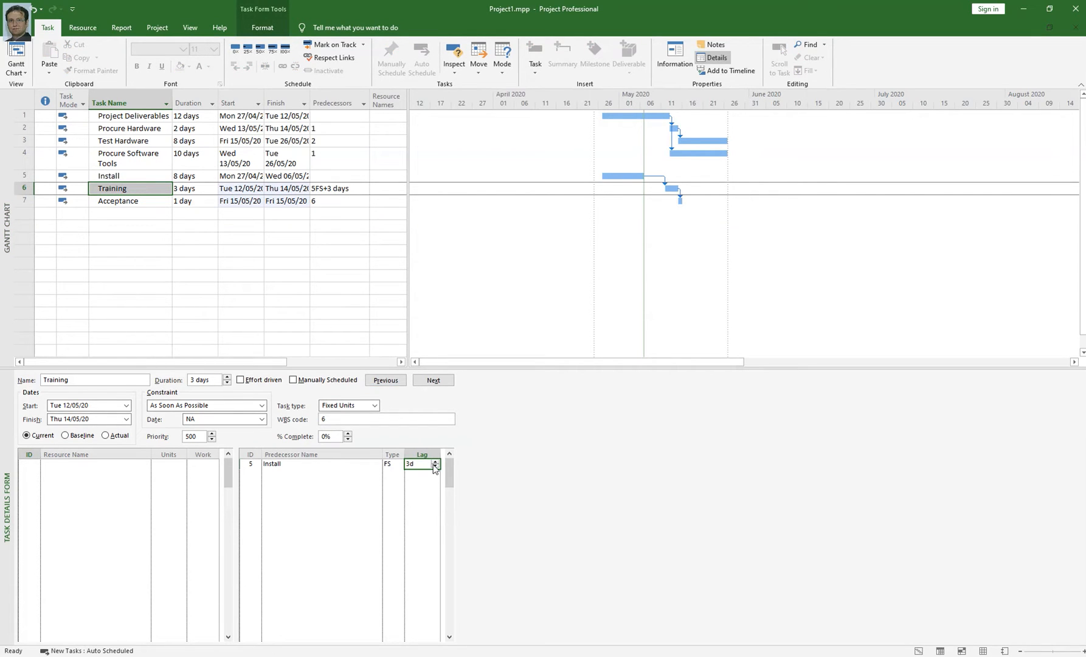
click(436, 462)
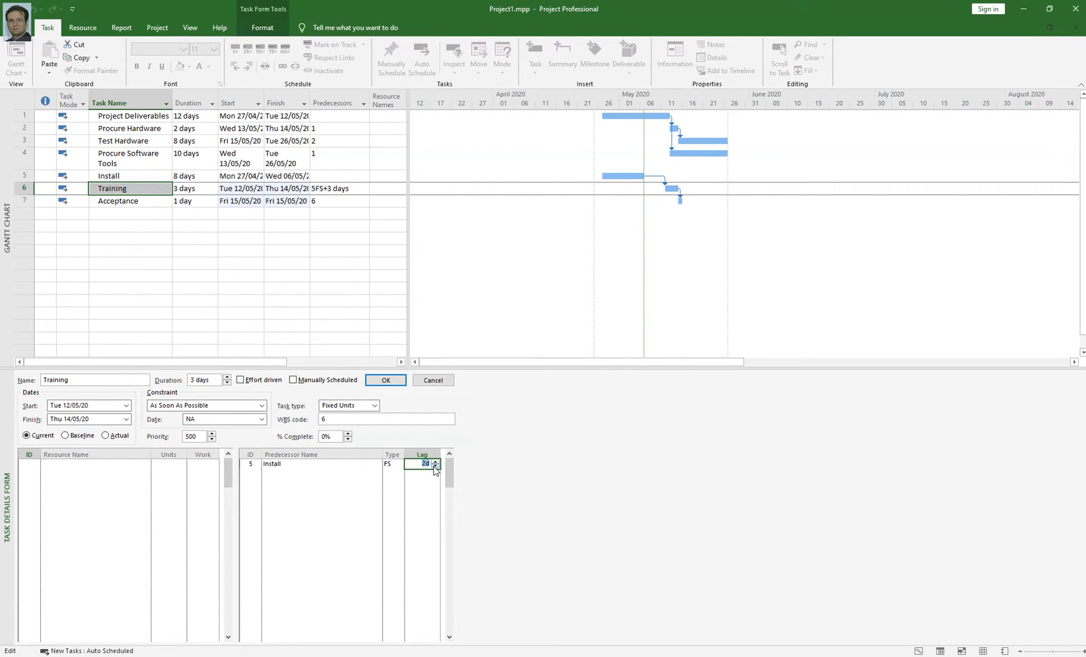
click(435, 466)
click(381, 383)
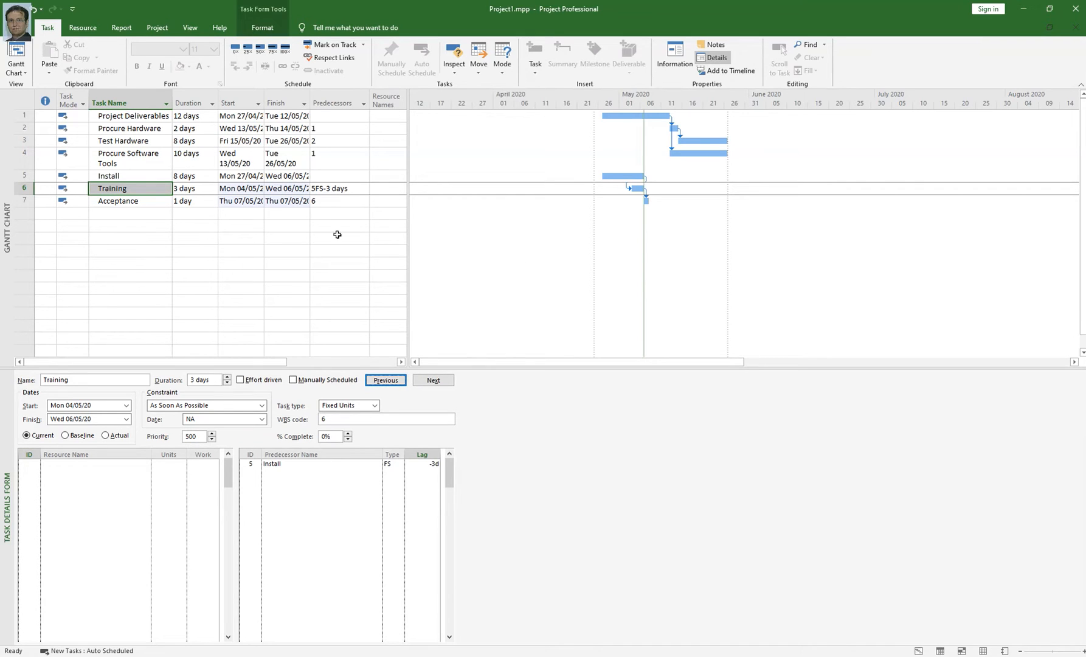
Step: Insert a Constraint Type column before Duration in the task table and widen it to show the full constraint names
click(194, 101)
right_click(197, 104)
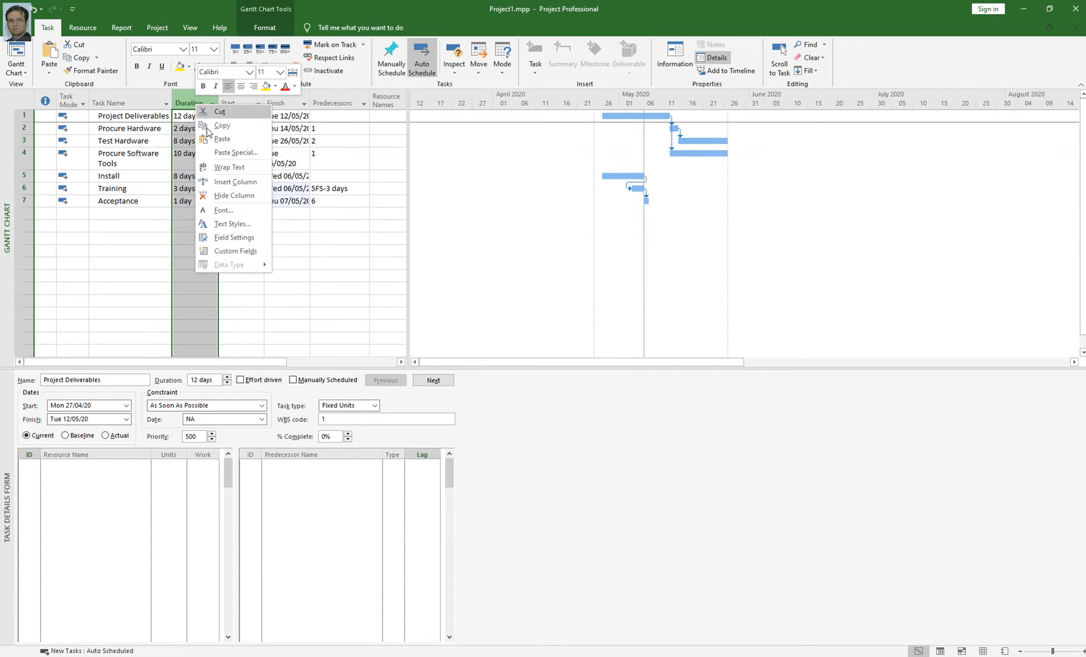
click(235, 181)
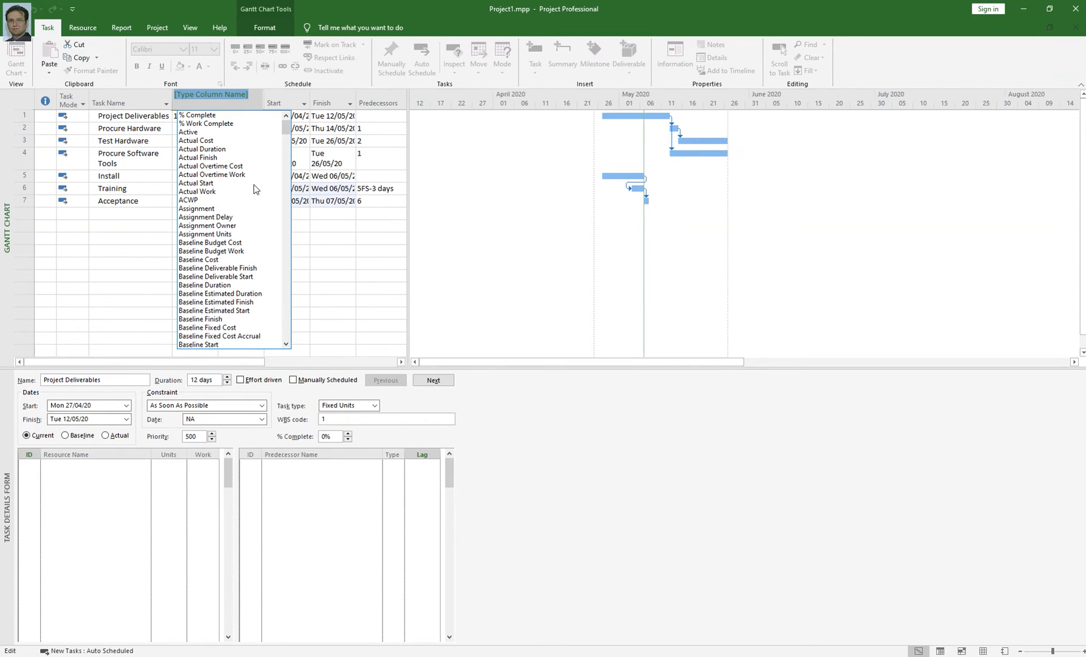
text(constraint Date)
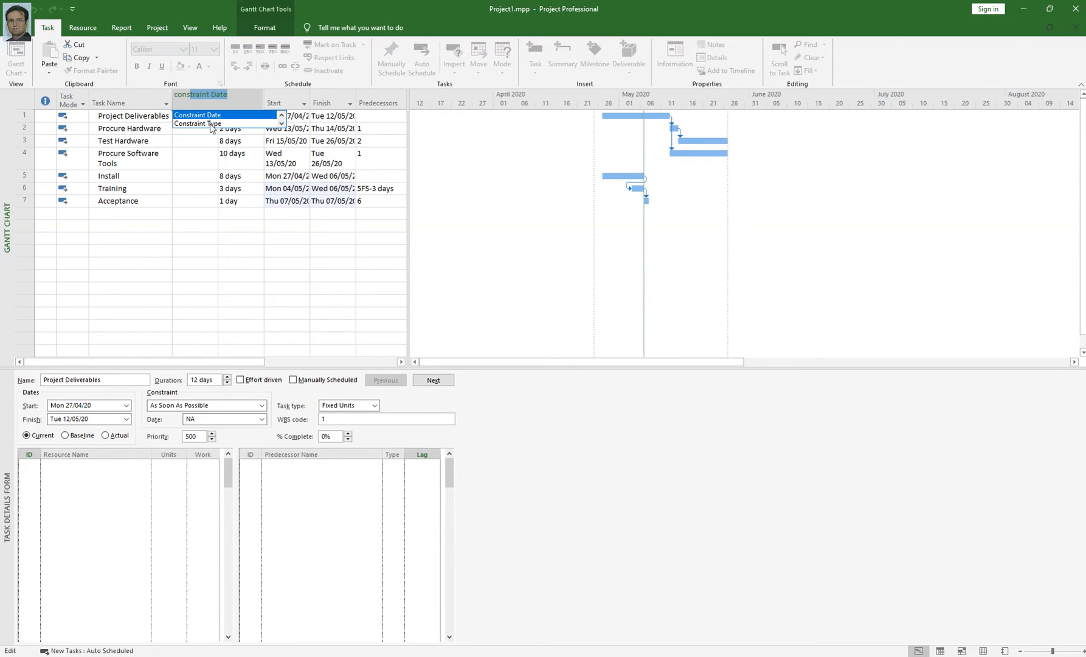
click(213, 124)
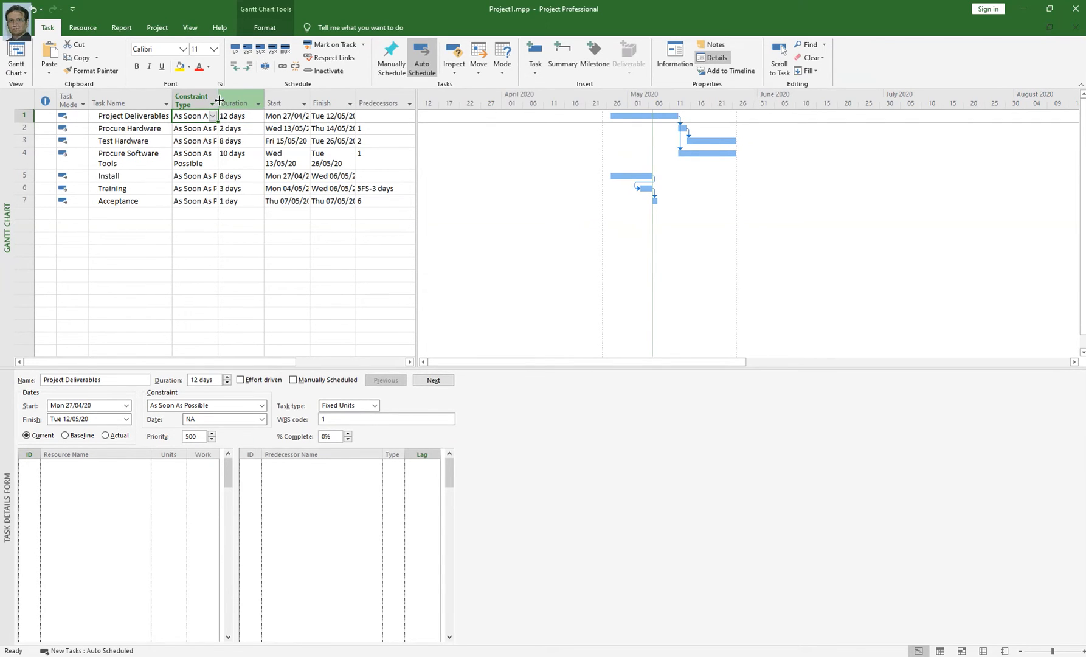
drag(219, 100, 320, 102)
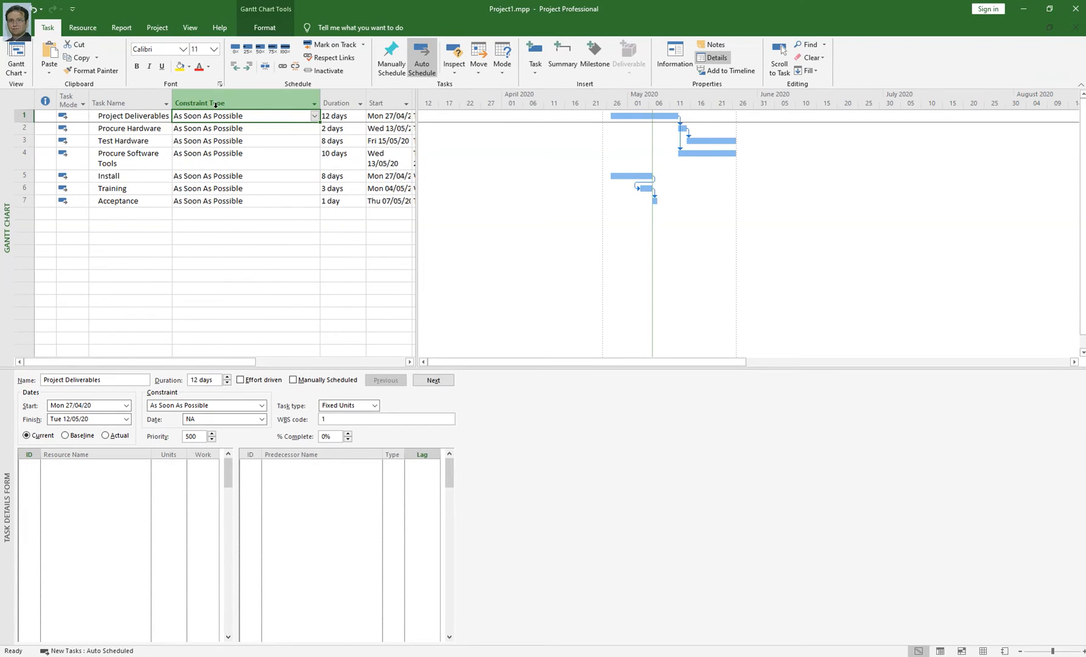
Step: Constrain Test Hardware to Start No Earlier Than Mon 18/05/2020 in its task information and confirm
click(226, 142)
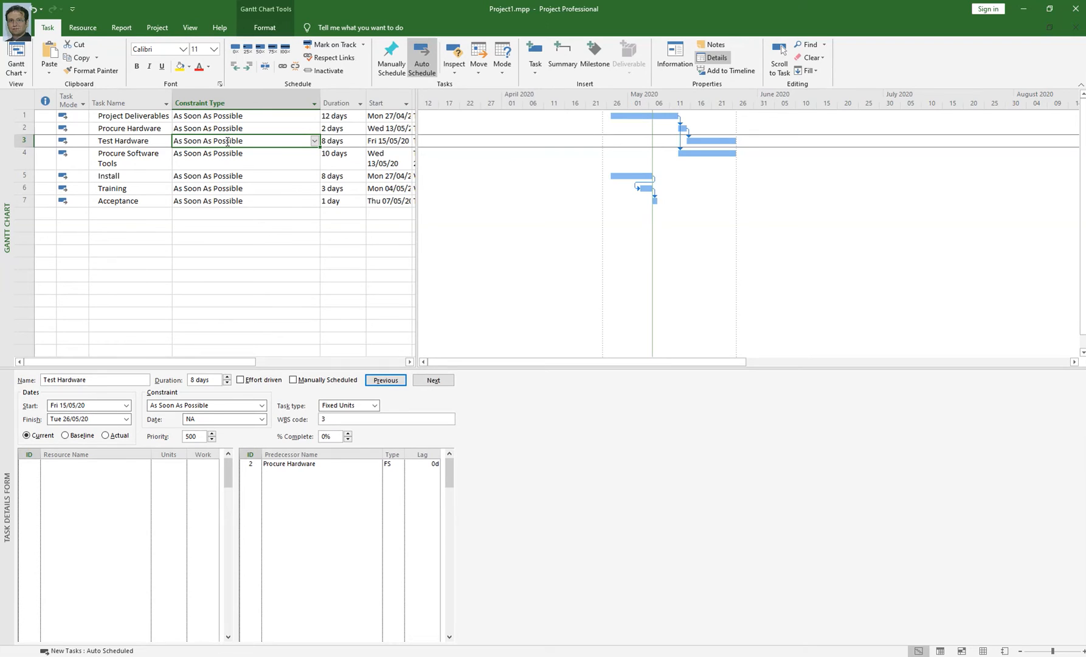
click(676, 58)
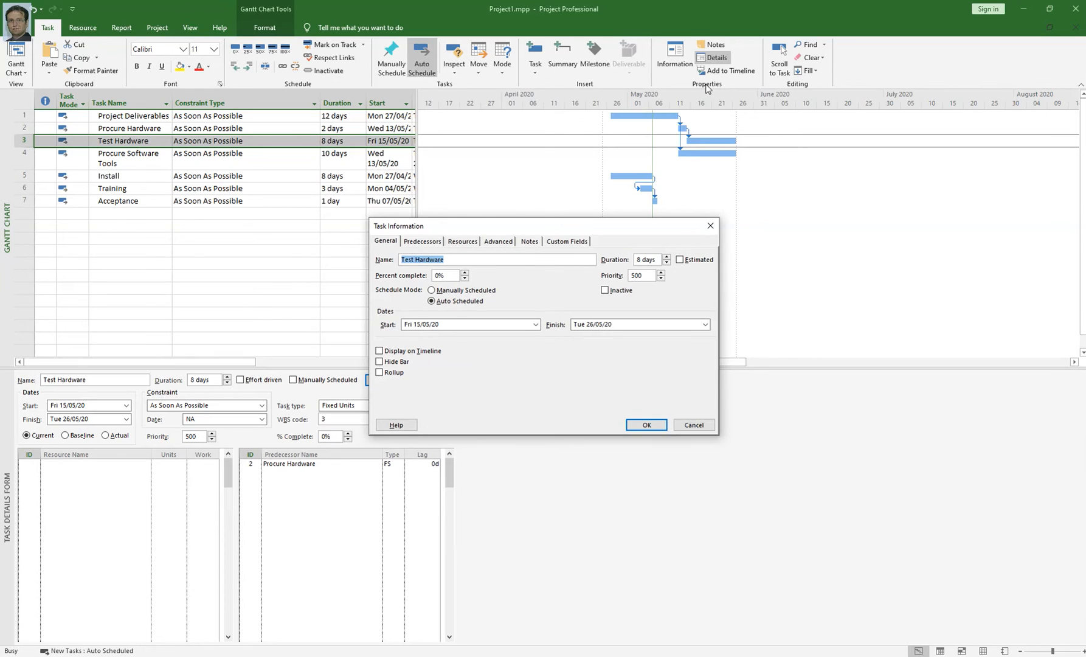
click(495, 243)
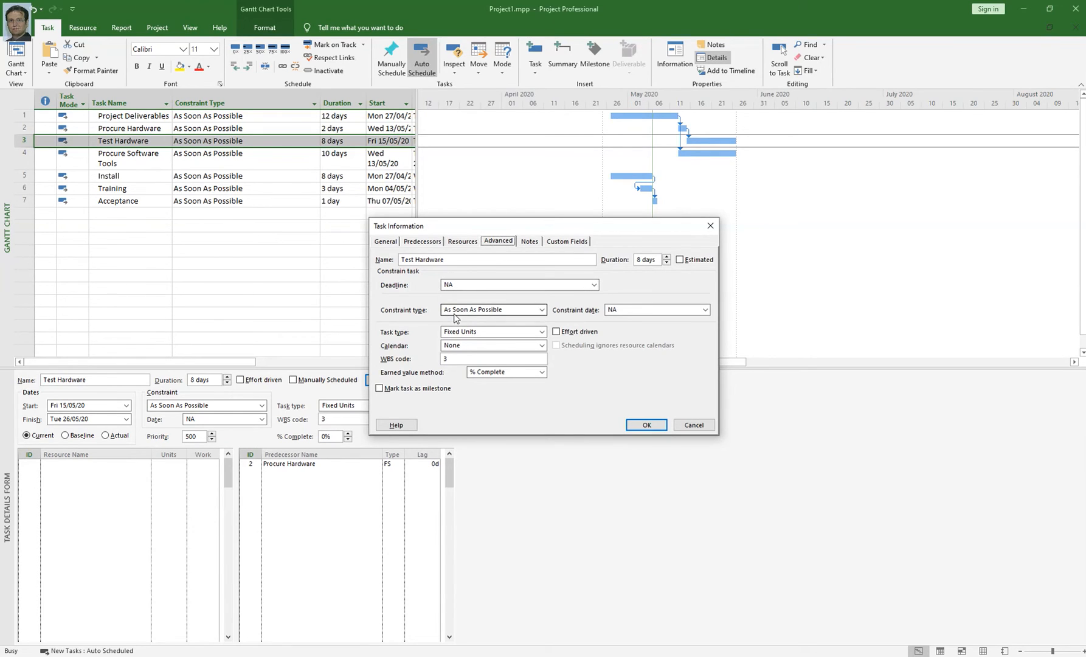
click(456, 317)
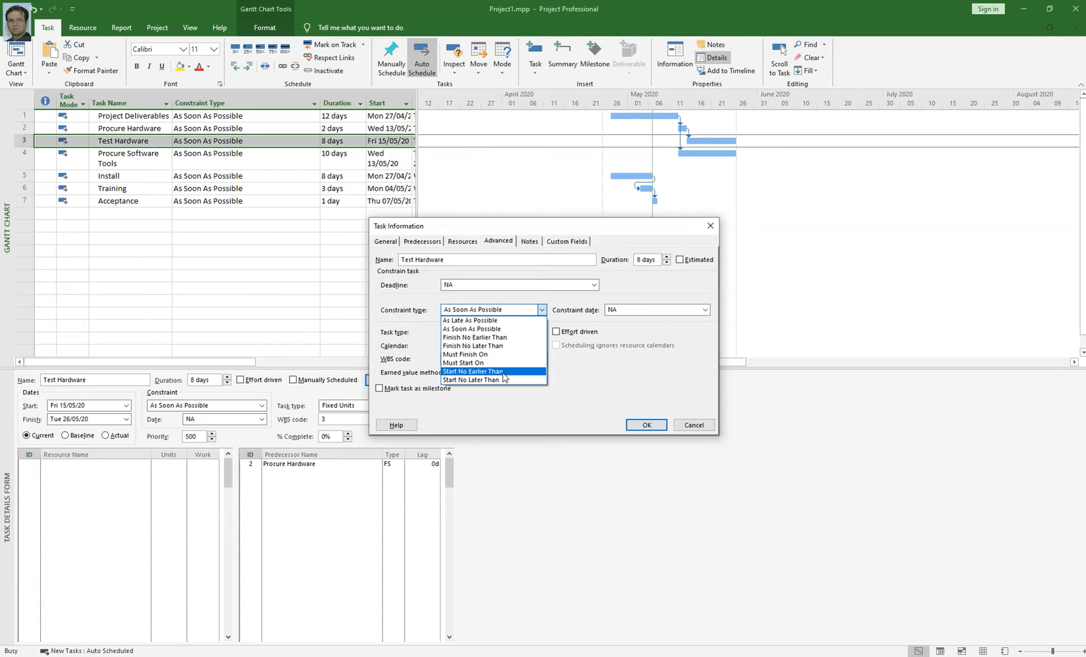
click(451, 372)
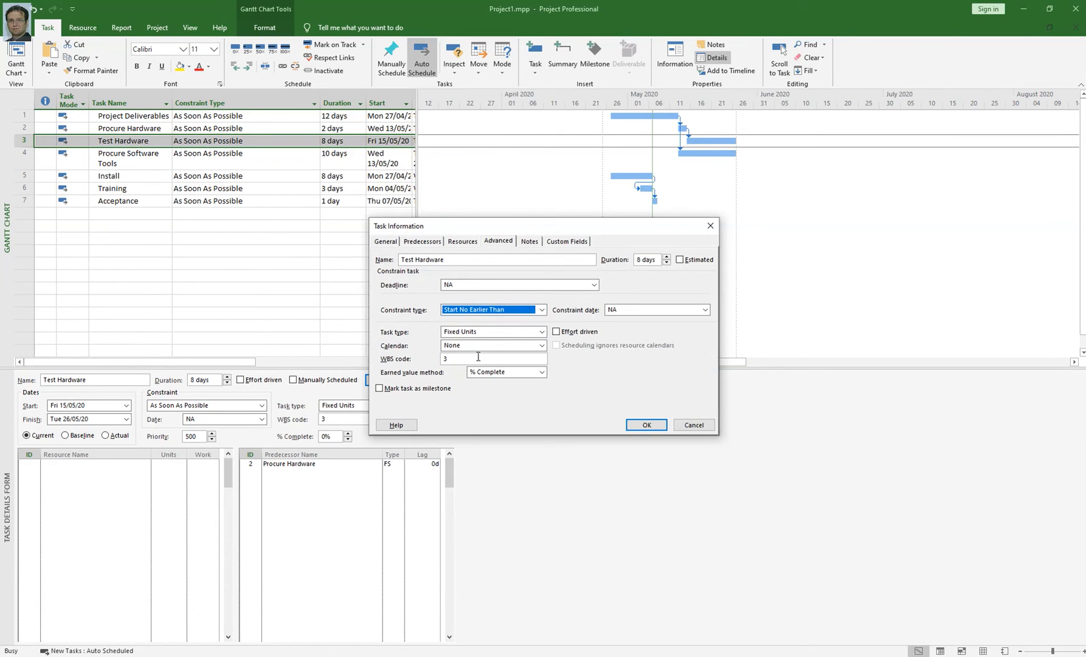
click(705, 309)
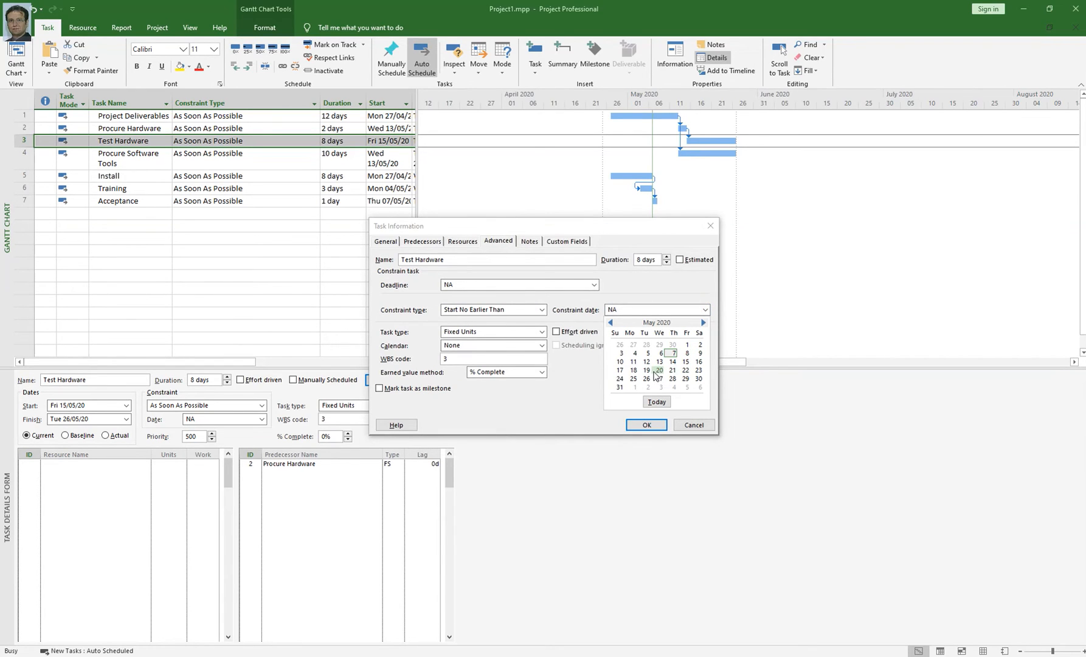
click(698, 362)
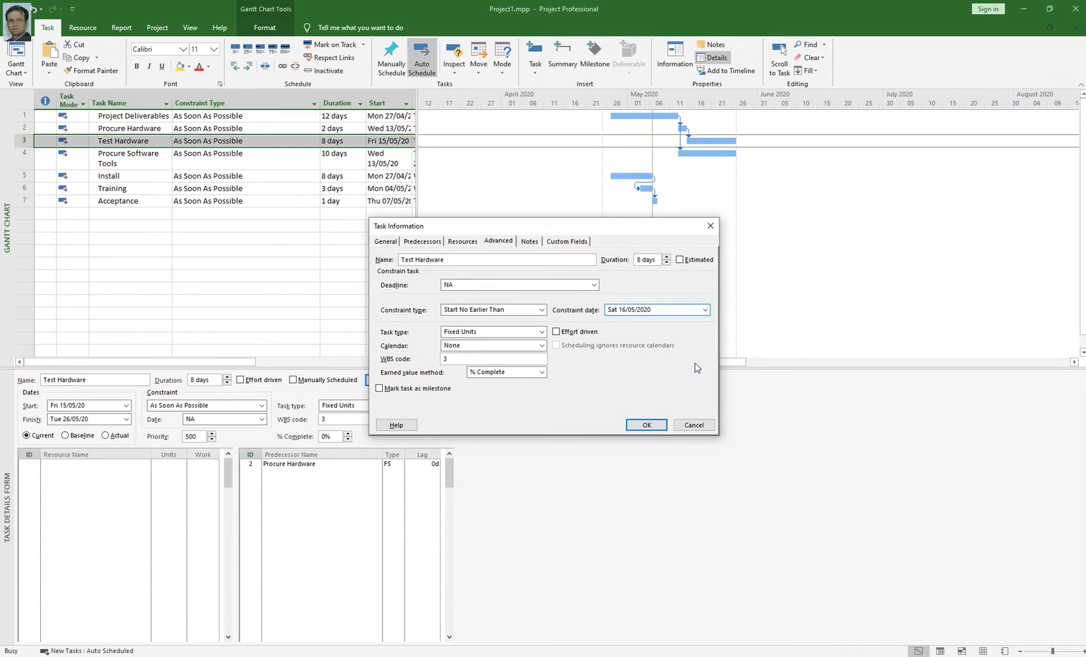
click(705, 310)
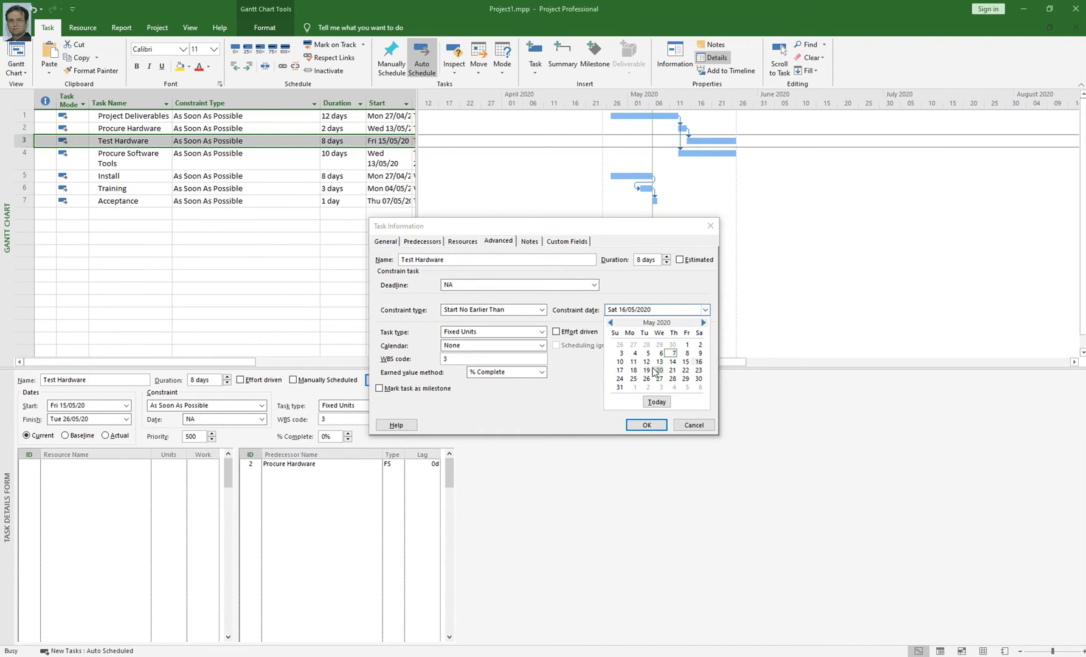
click(635, 370)
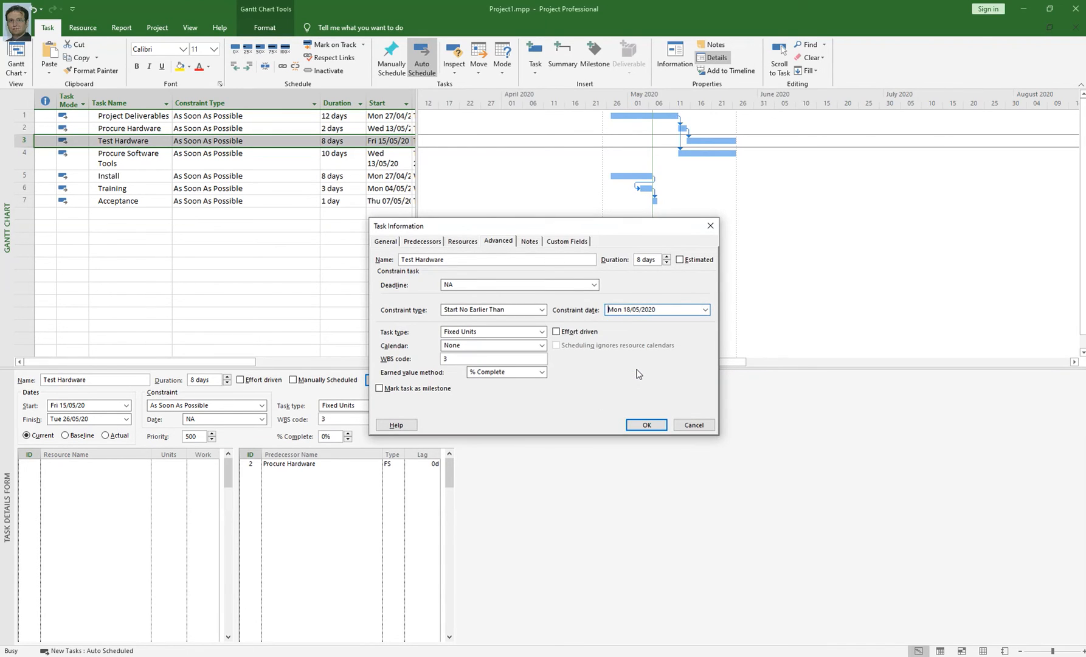
click(640, 427)
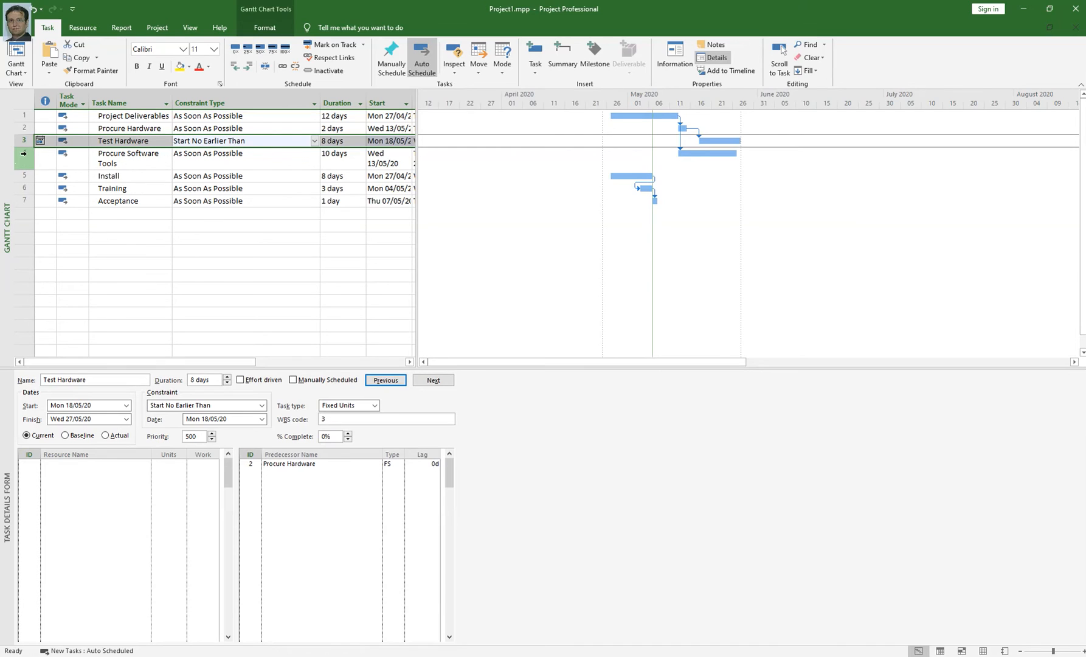
Step: Hide and redisplay the task details form, then examine the constraint fields of Procure Software Tools, Training and Acceptance
click(119, 143)
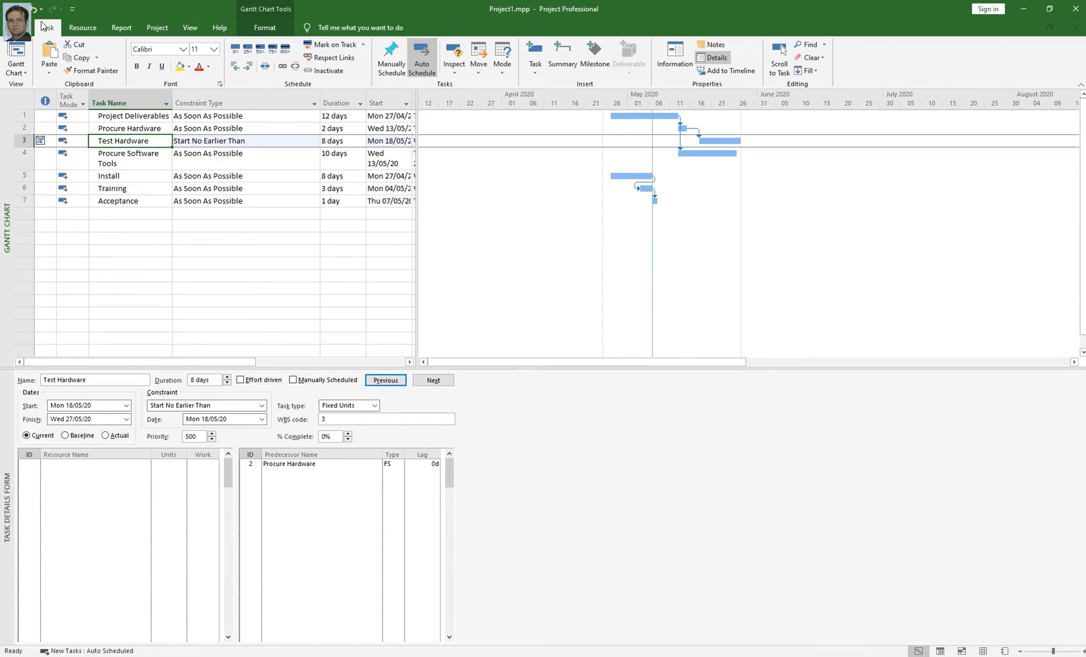
click(717, 57)
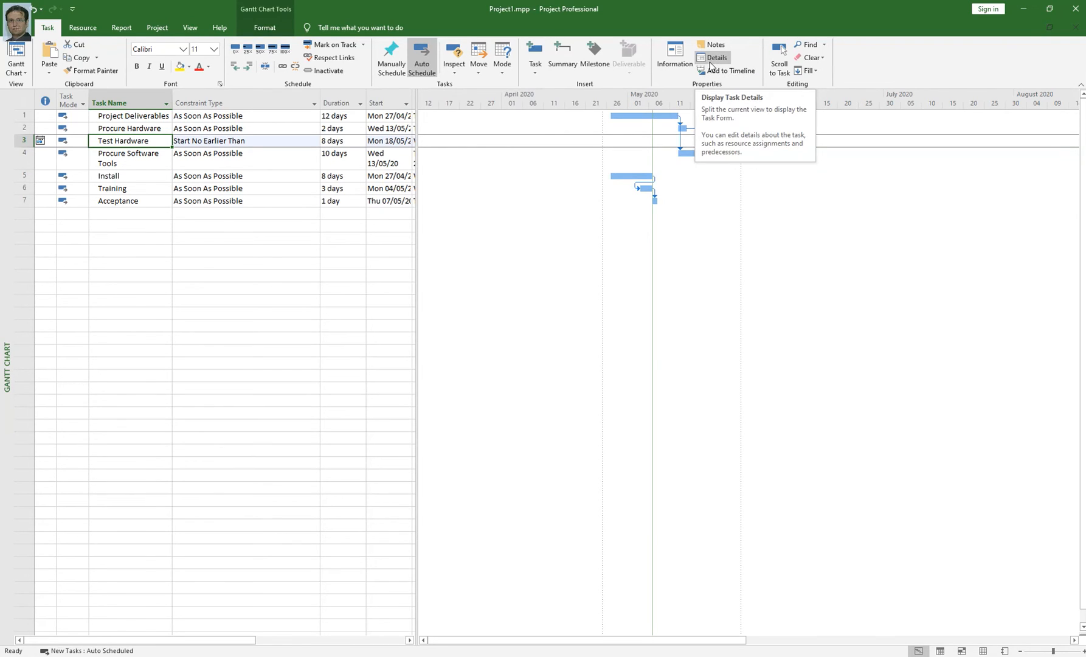
click(710, 64)
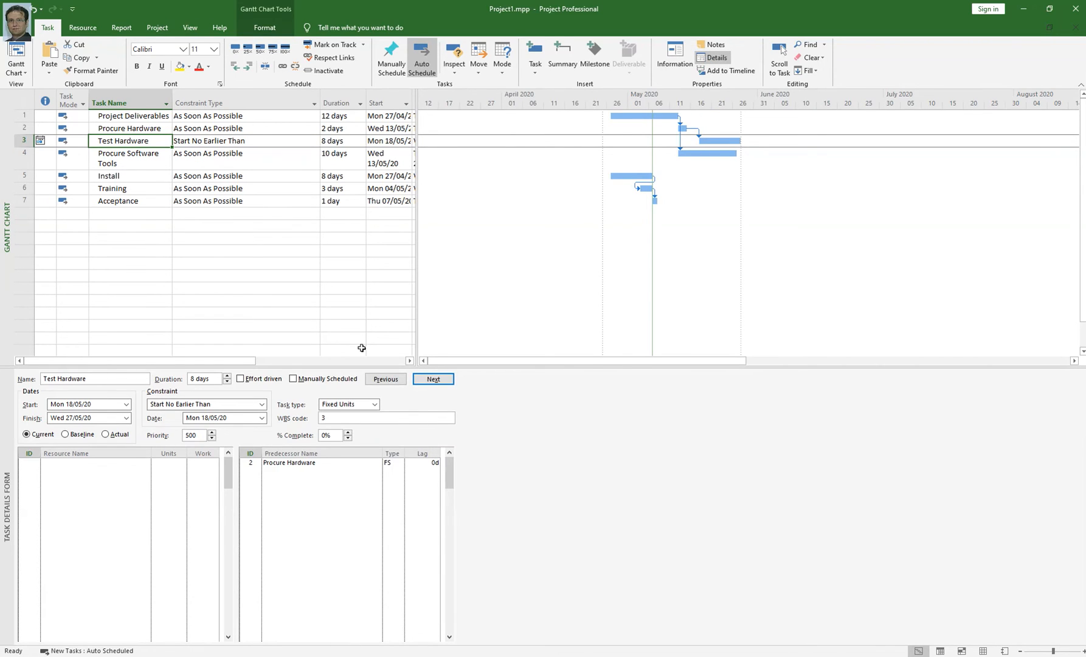
click(137, 159)
click(143, 187)
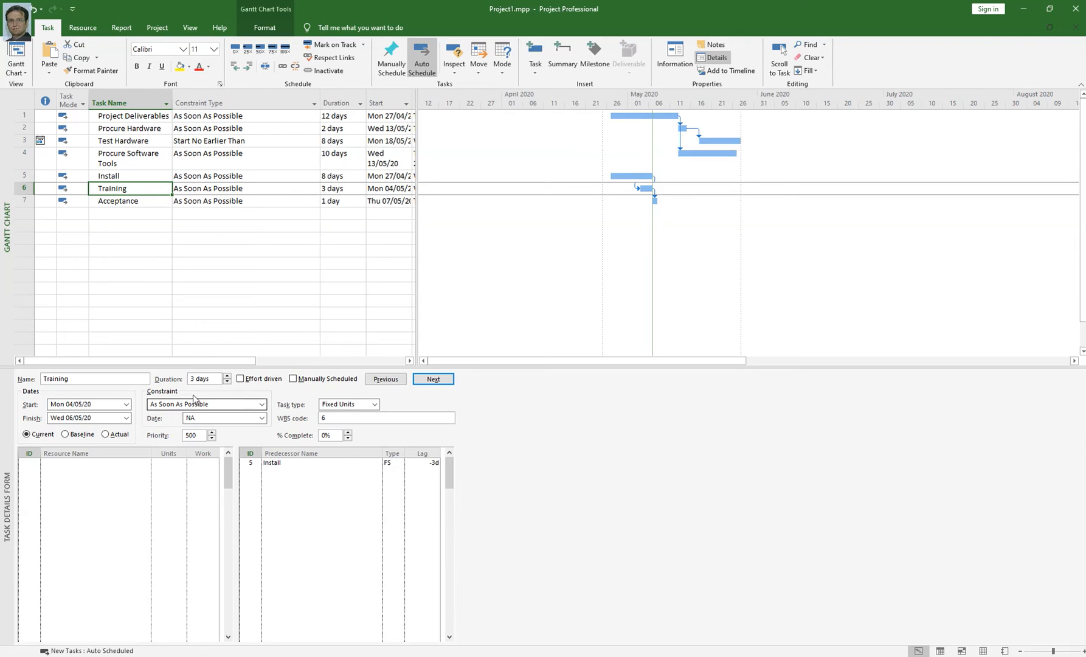
click(143, 201)
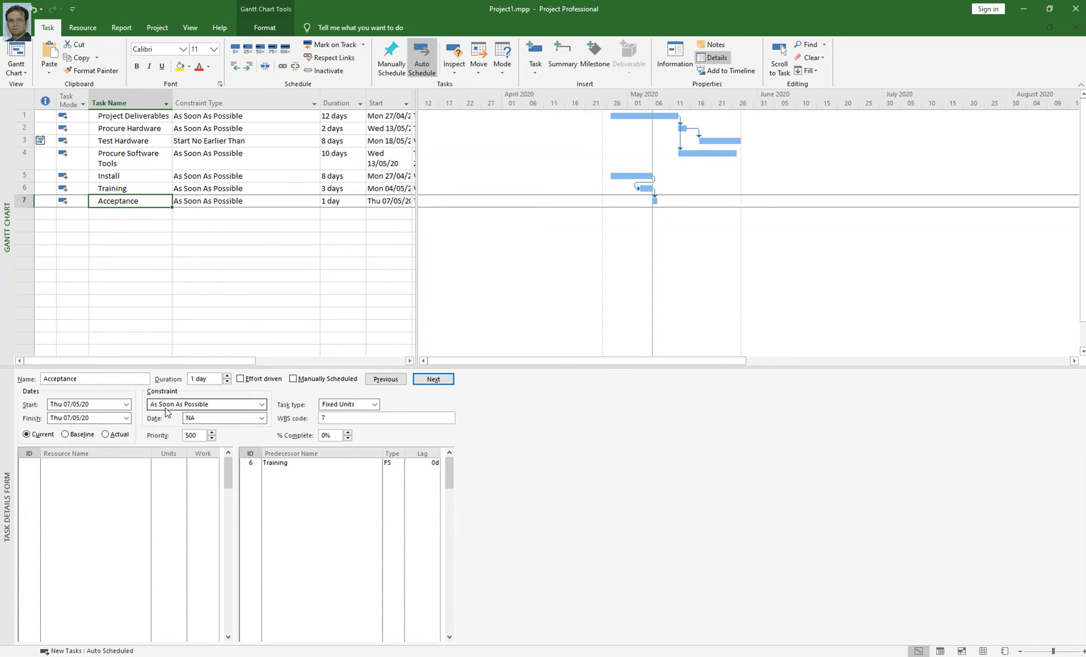
key(Up)
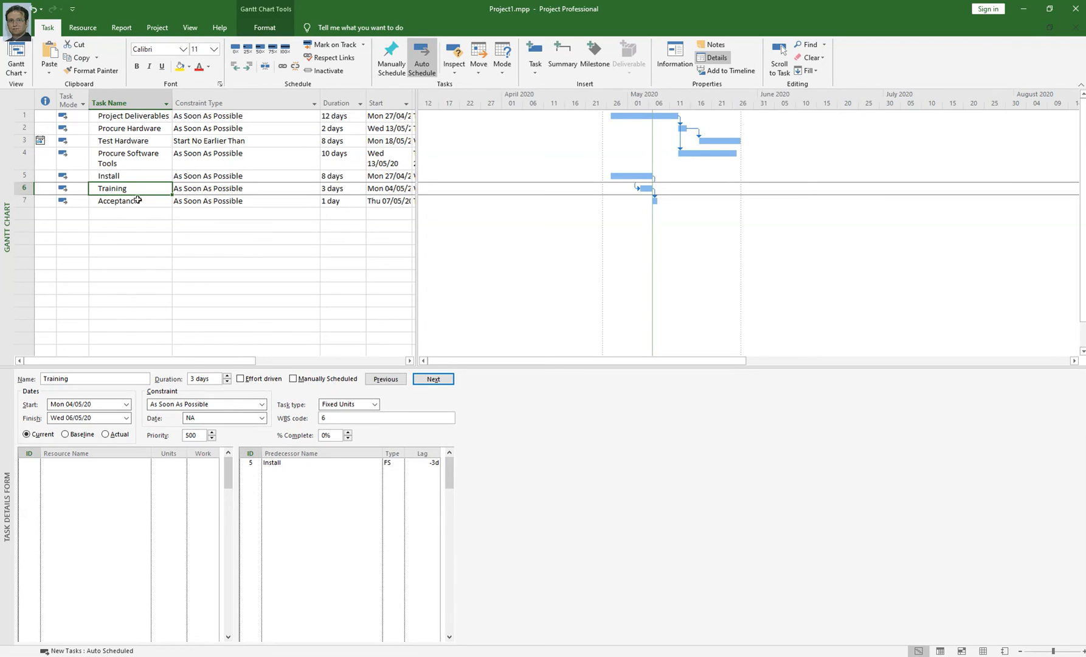
Step: Examine the task details of the tasks above Training, up to Project Deliverables
key(Up)
key(Up)
key(Up)
key(Up)
key(Up)
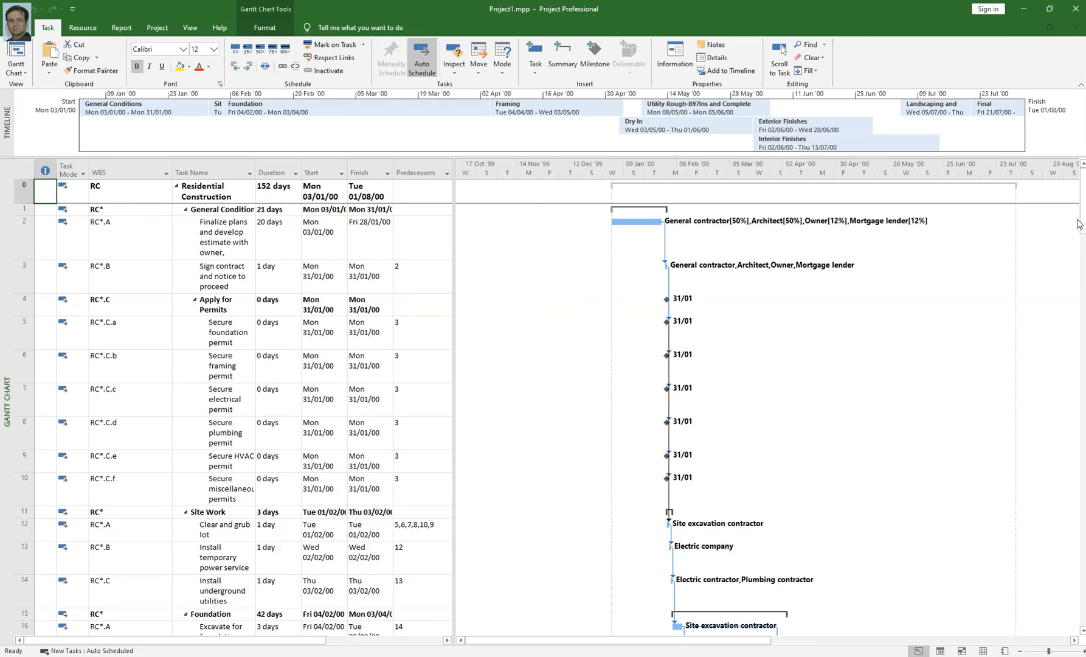
Step: Try the Hours timescale on the residential construction plan's Gantt chart and set the timescale to Days
drag(1083, 224, 1083, 538)
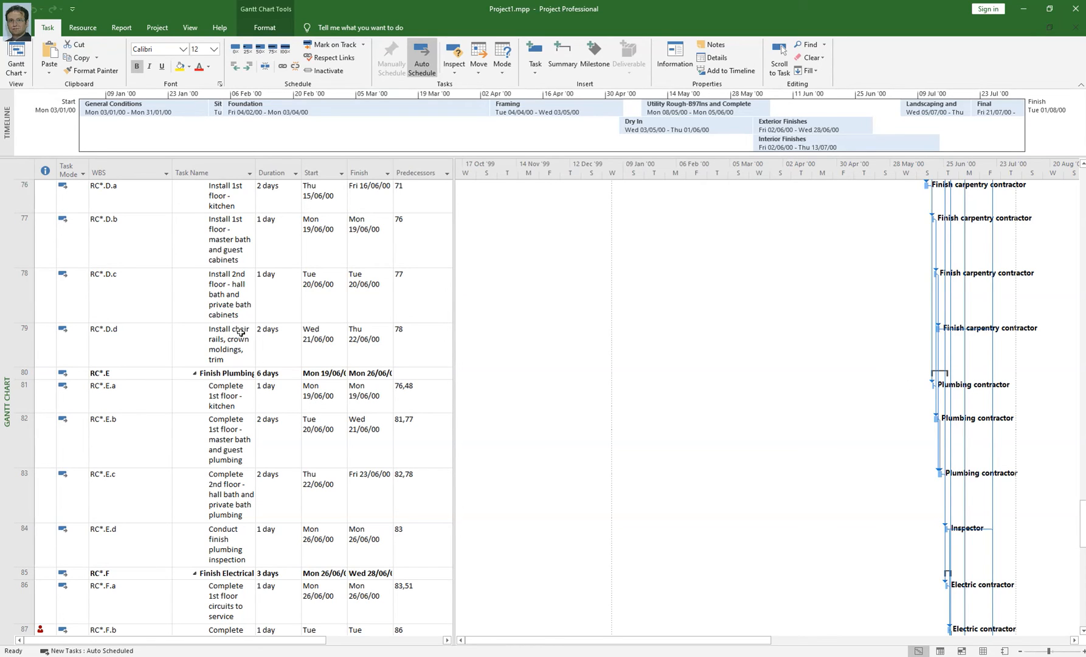
click(228, 304)
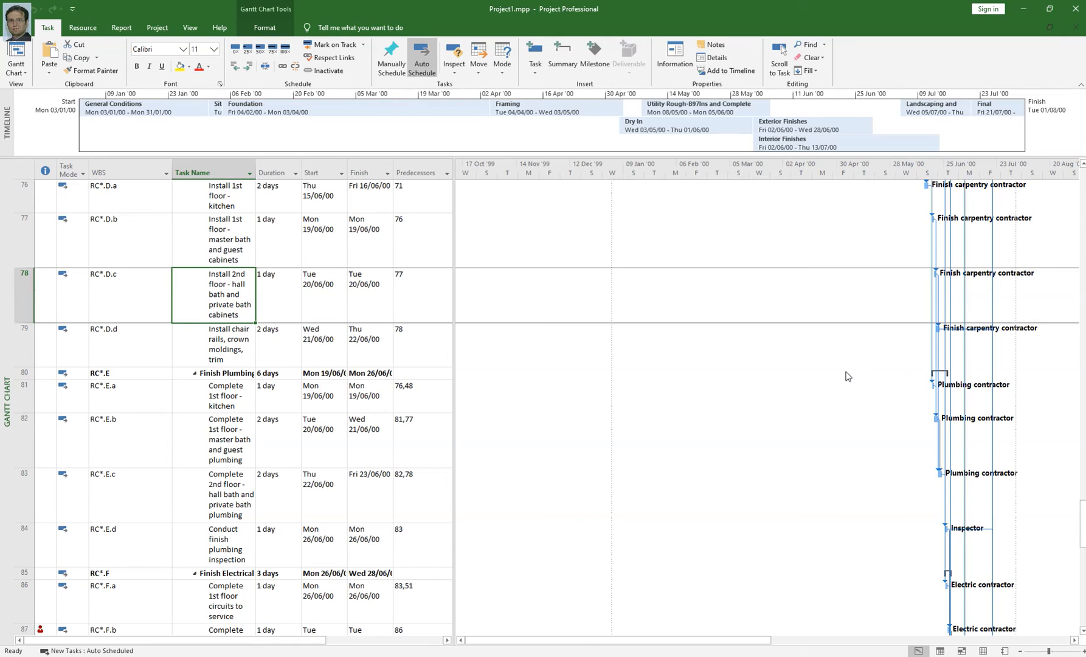
drag(702, 644, 721, 644)
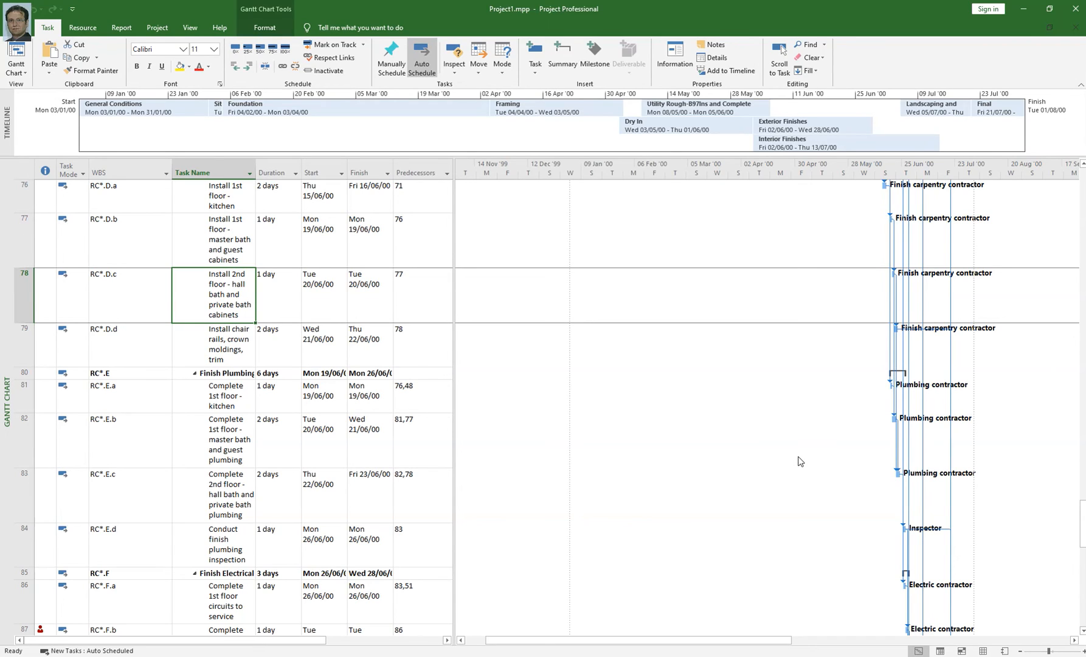
click(190, 29)
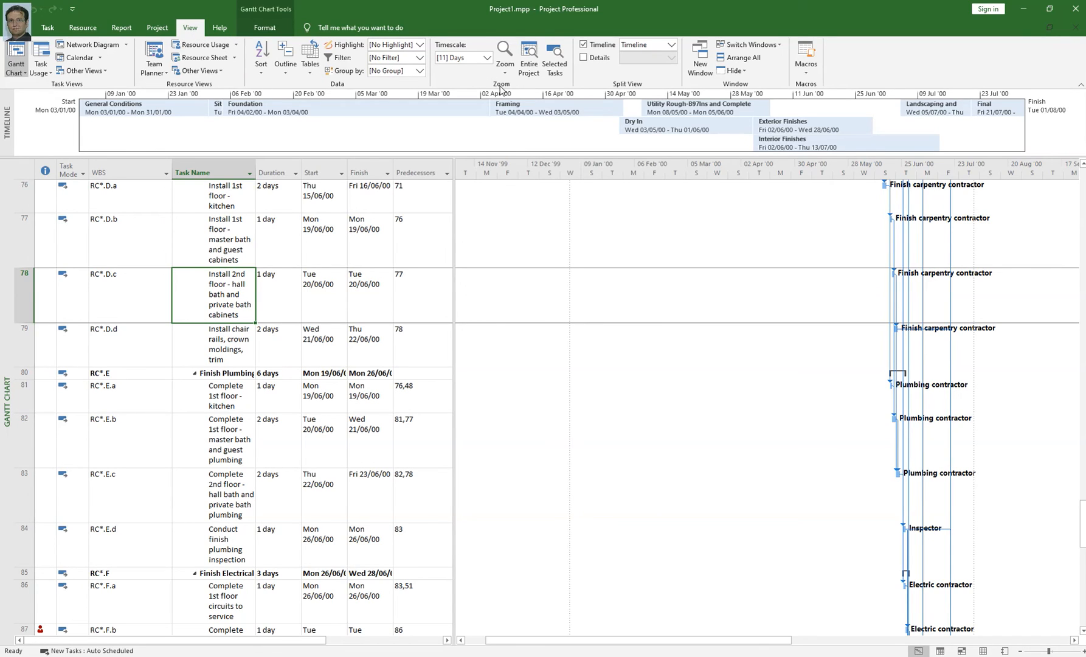
click(487, 58)
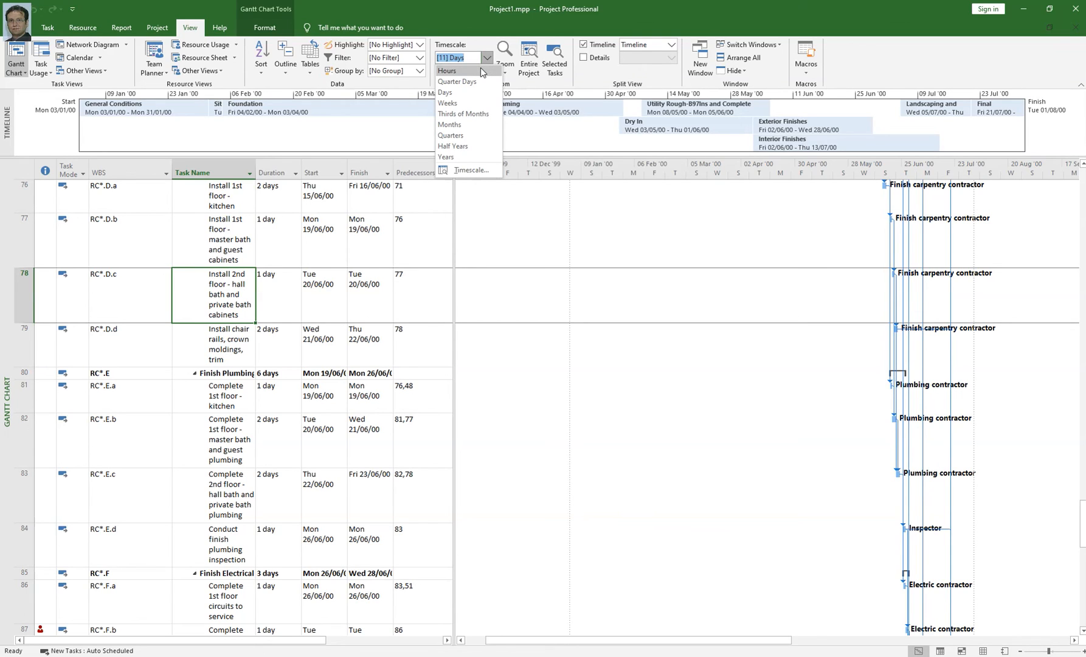
click(483, 71)
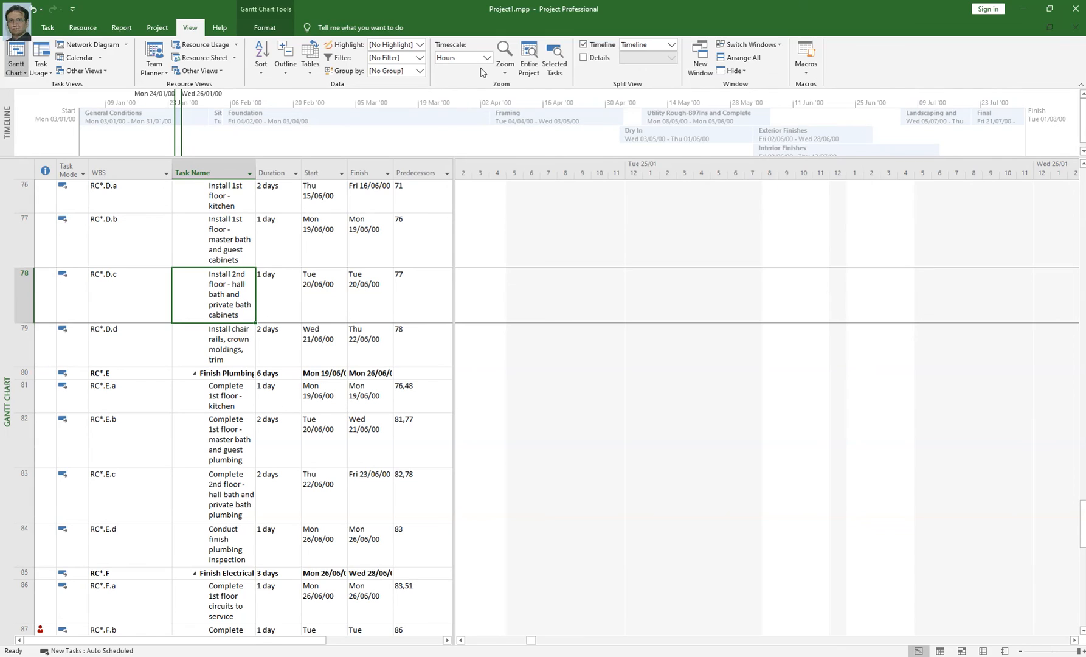
click(486, 57)
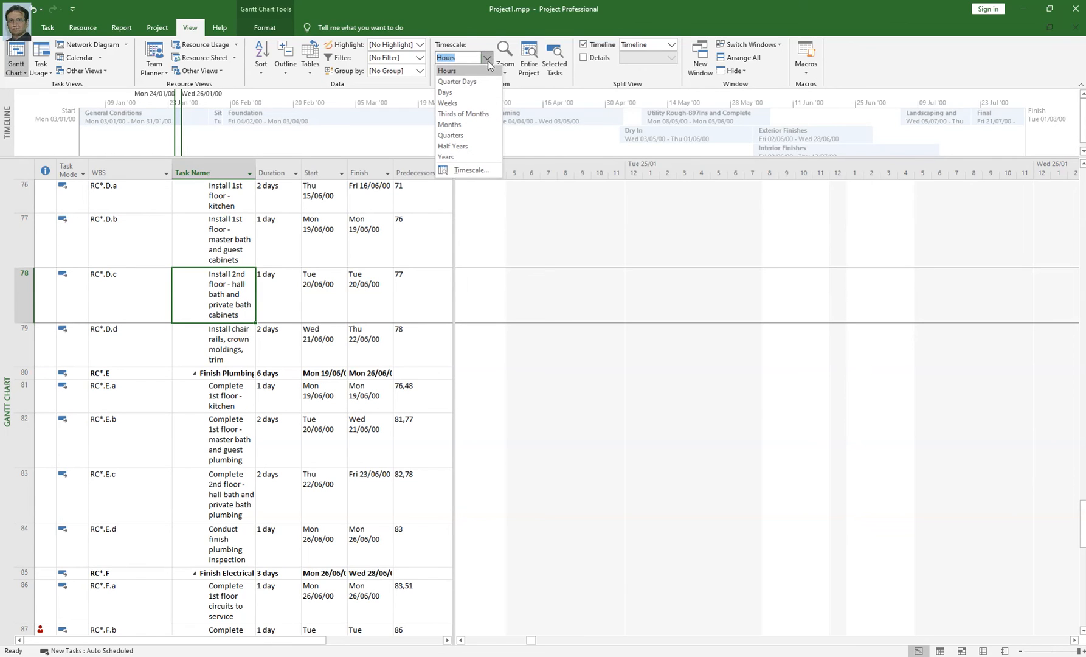
click(477, 93)
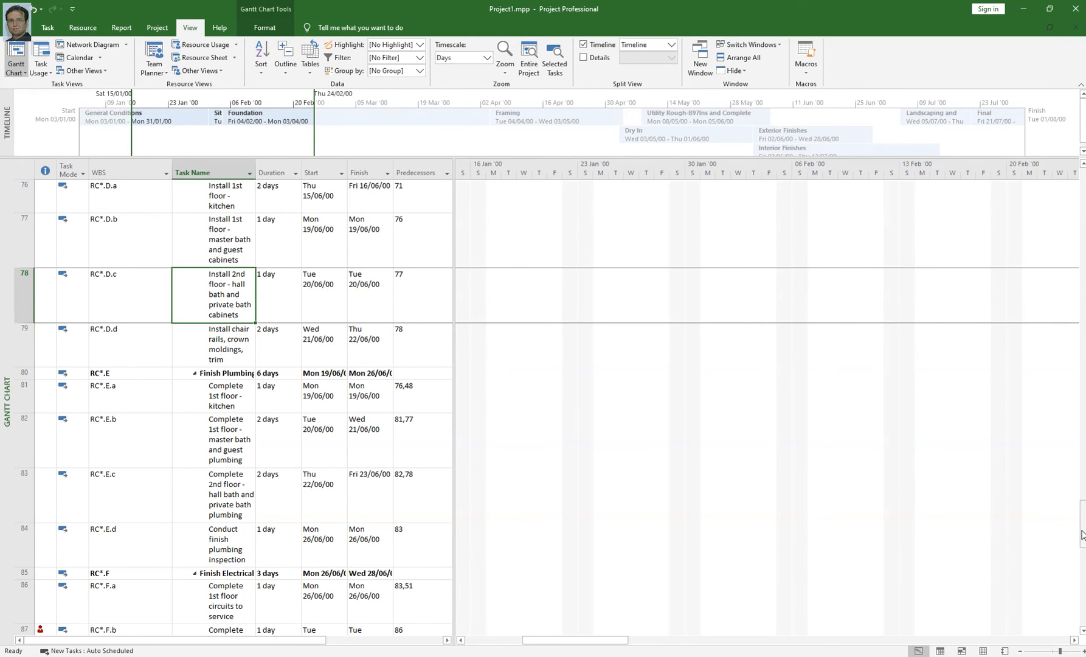
Step: Shift the Timeline's date window to the General Conditions phase, ending Mon 31/01/00
drag(1084, 535, 1083, 236)
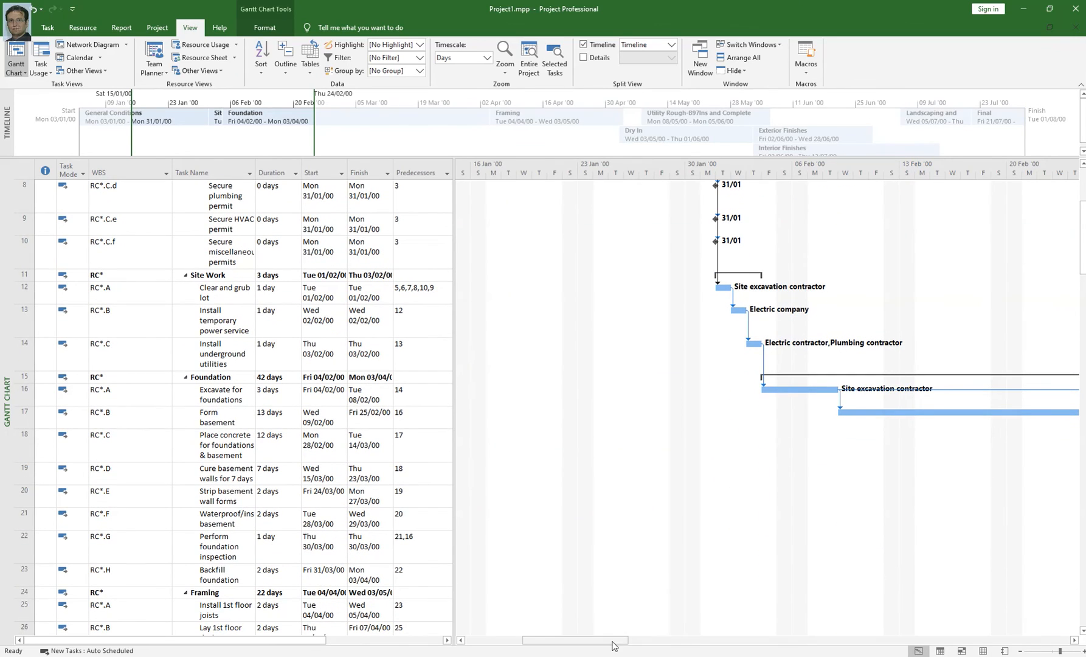
drag(614, 642, 651, 640)
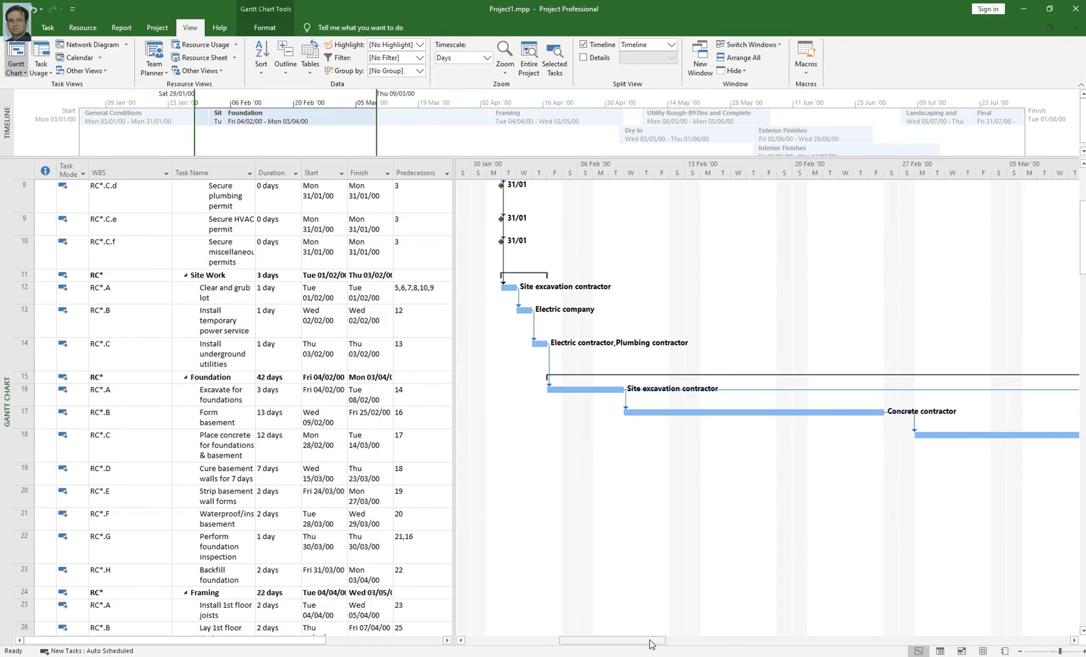
drag(271, 91, 208, 91)
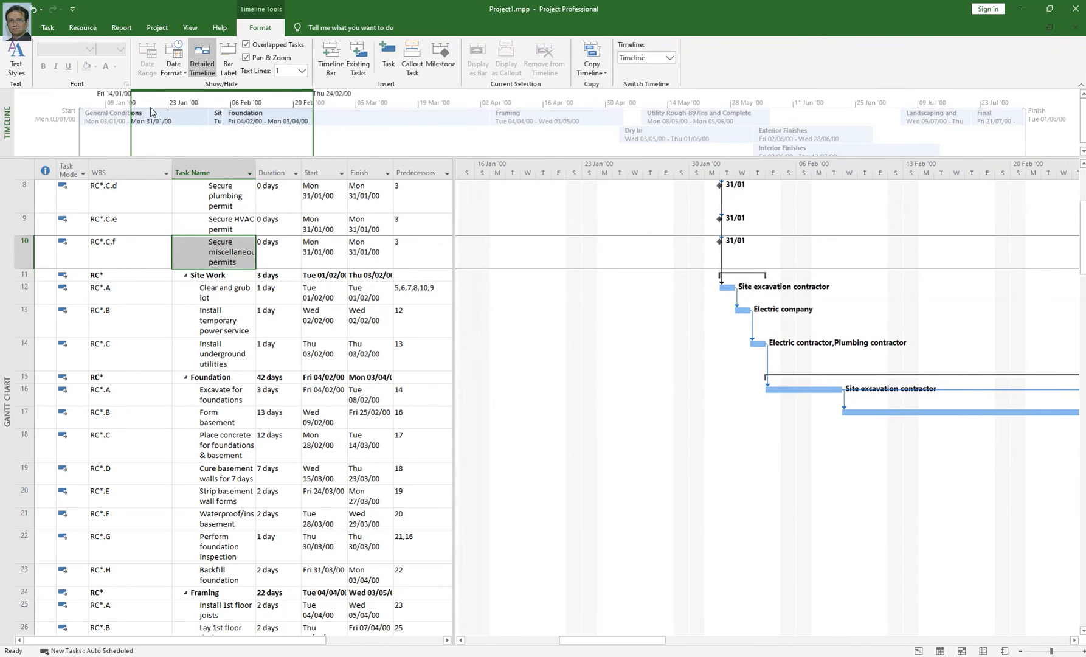
drag(151, 112, 45, 112)
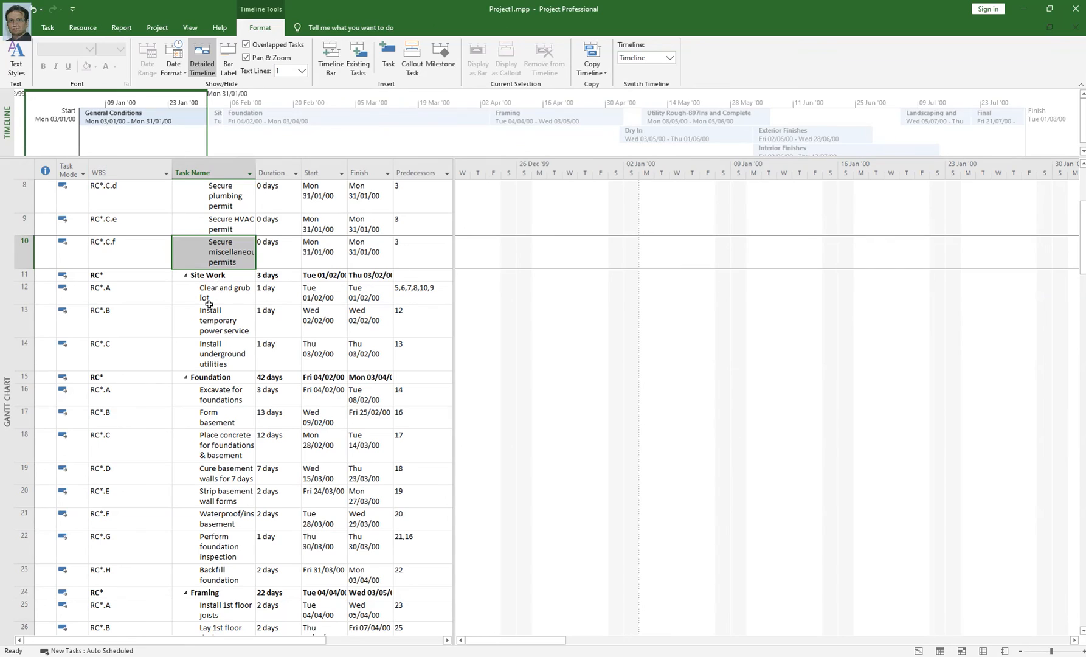
Step: Hide and redisplay the Timeline above the Gantt chart
click(184, 31)
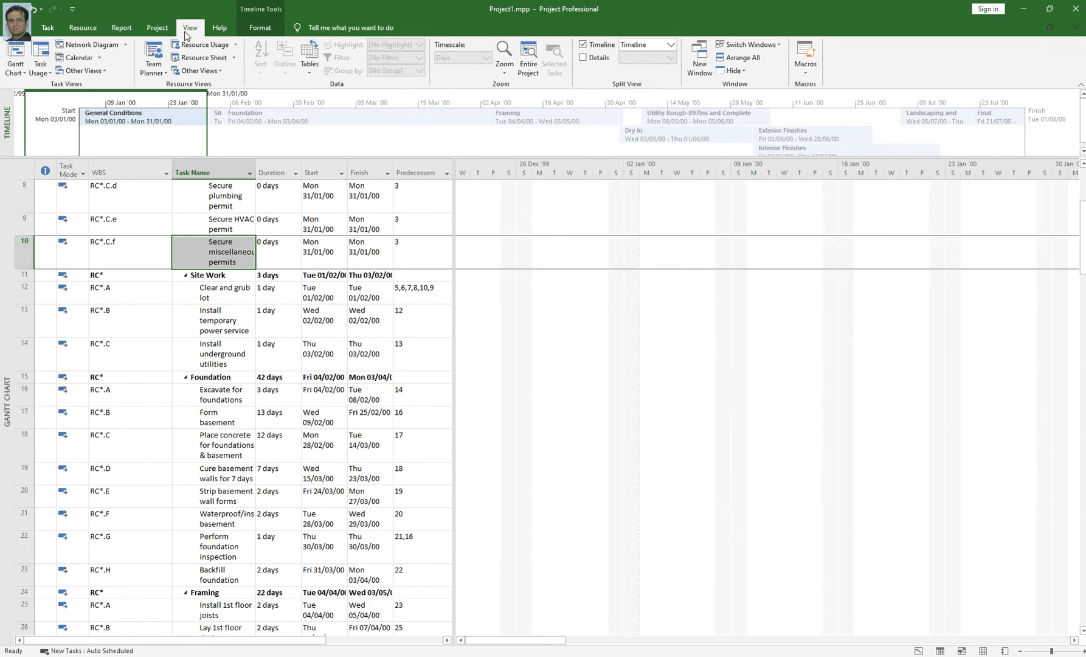
click(588, 49)
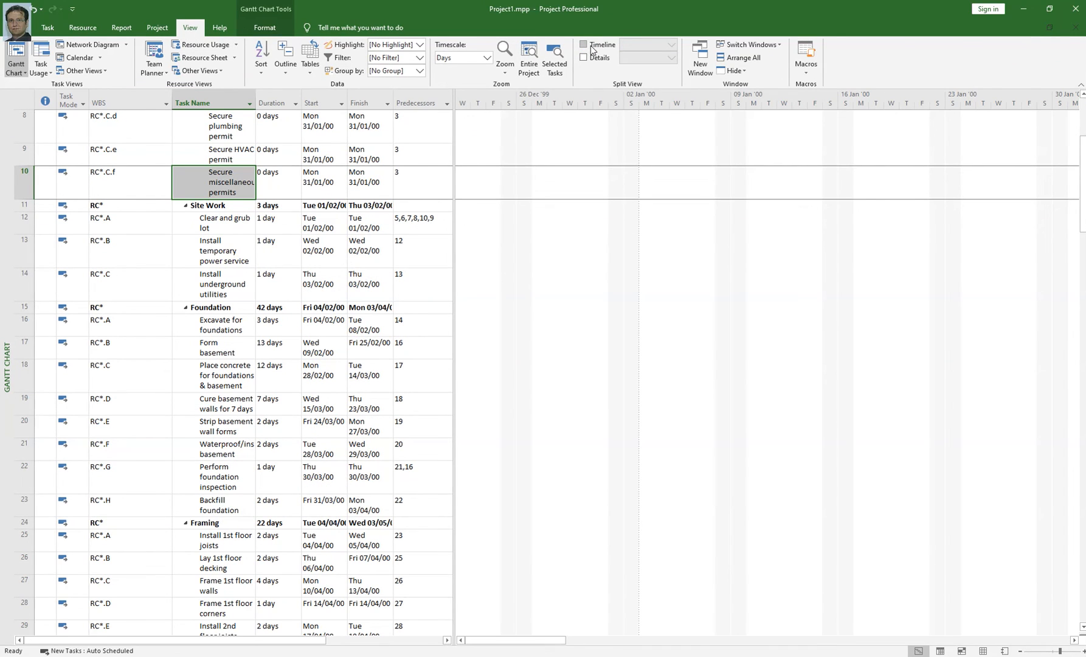
click(588, 50)
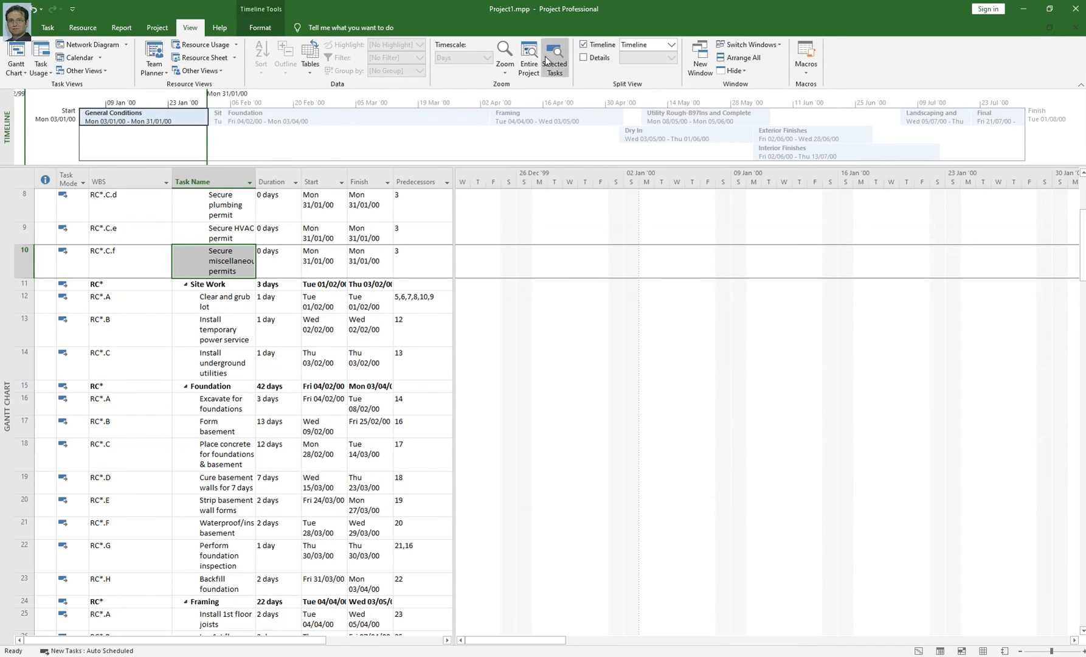
mouse_move(459, 121)
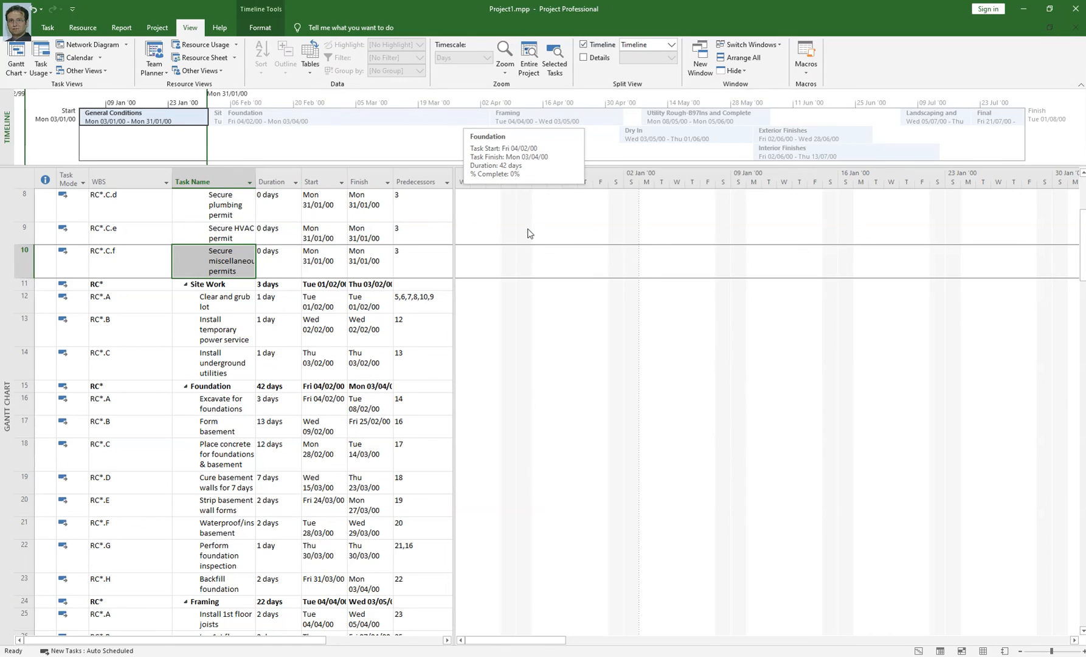
Step: Highlight the driving predecessors of the task Conduct rough-in plumbing inspection in the Gantt chart
drag(1081, 272, 1079, 213)
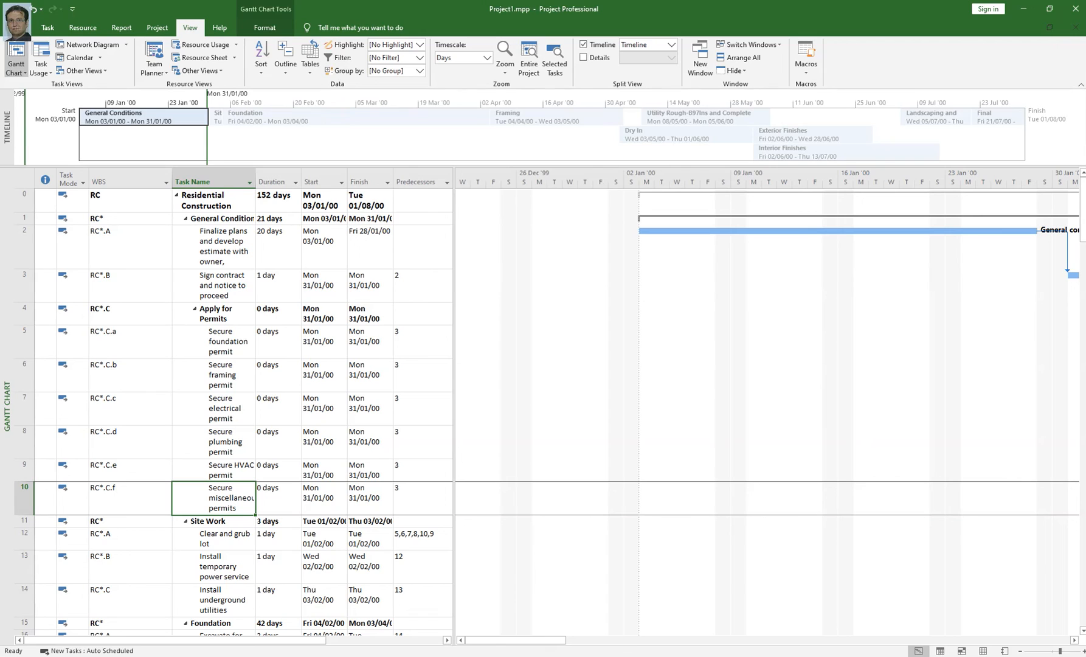
drag(196, 95, 202, 168)
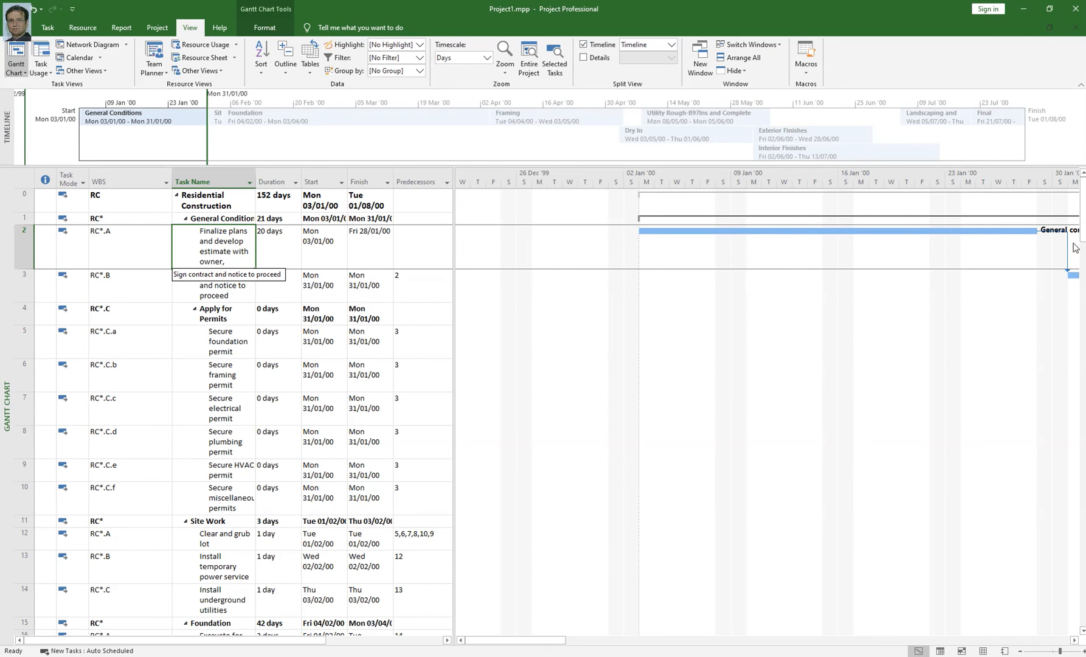
drag(1083, 234, 1083, 295)
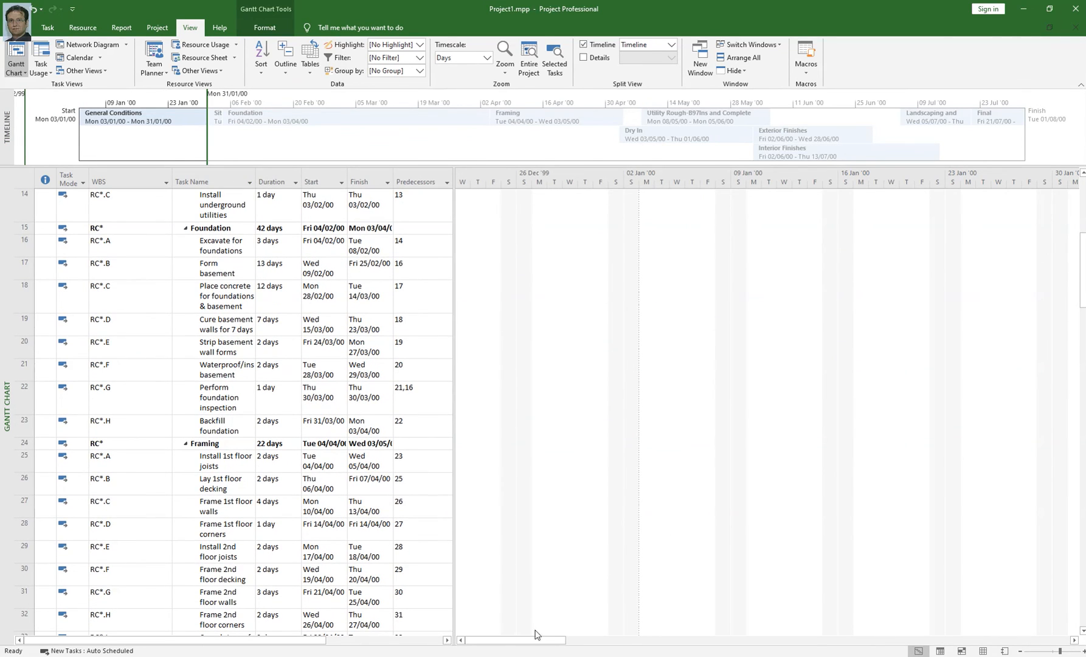
drag(536, 635, 627, 594)
drag(1082, 303, 1081, 416)
drag(633, 641, 882, 622)
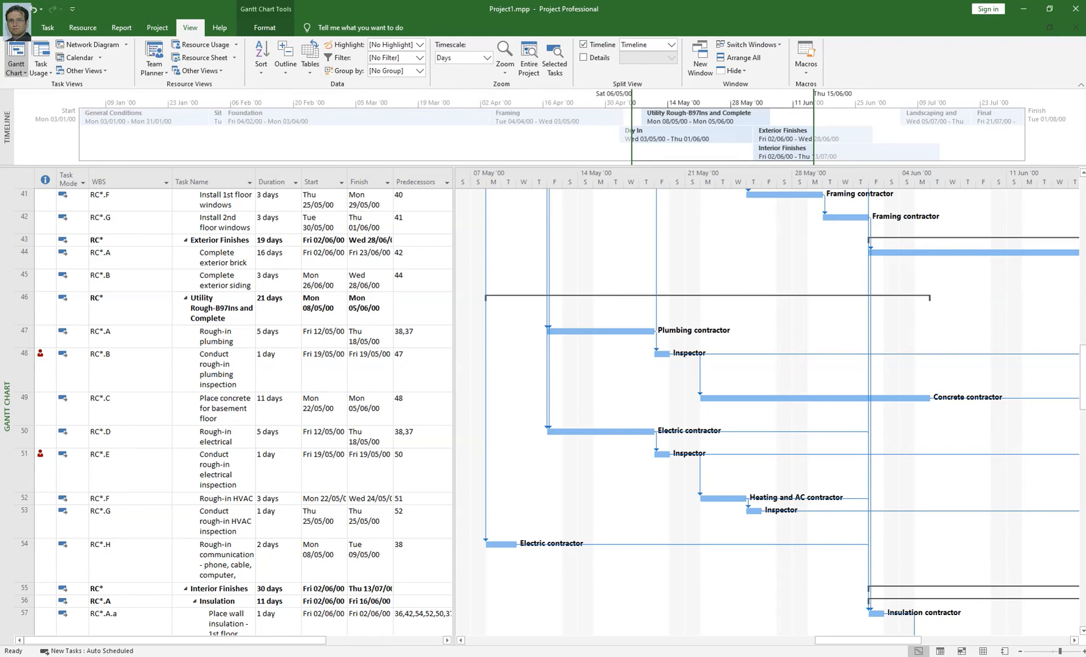
click(209, 356)
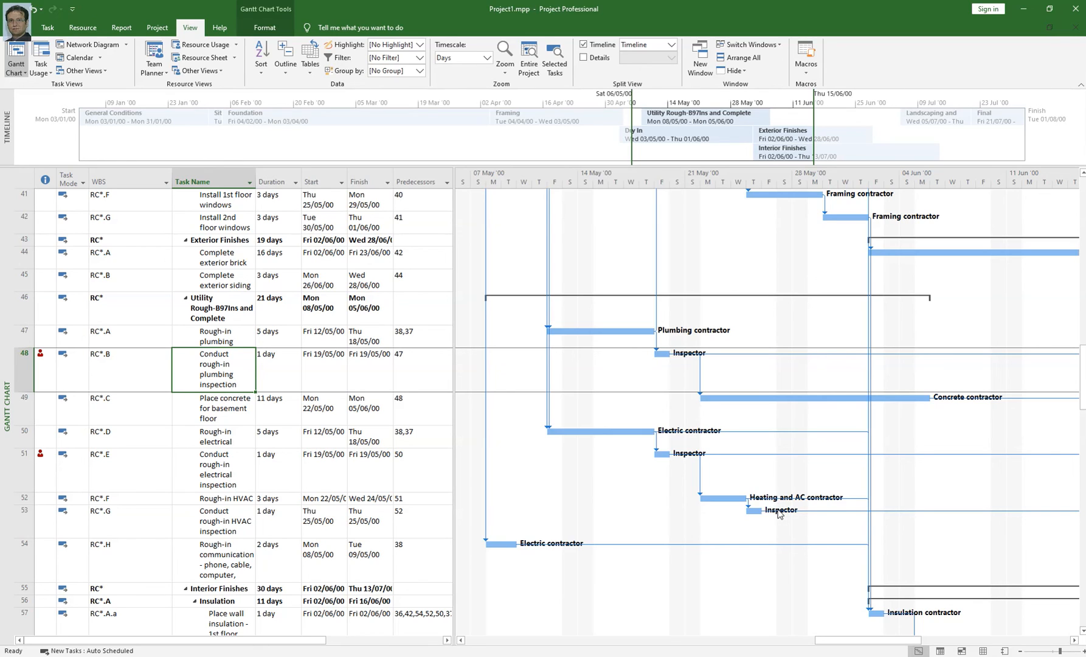
click(272, 32)
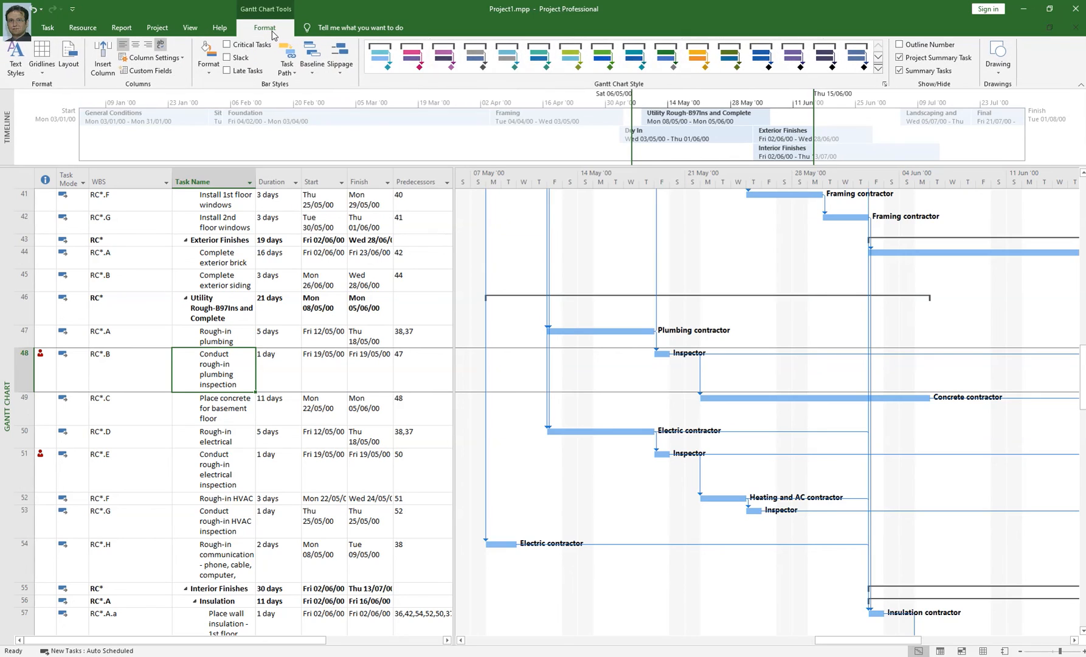
click(292, 76)
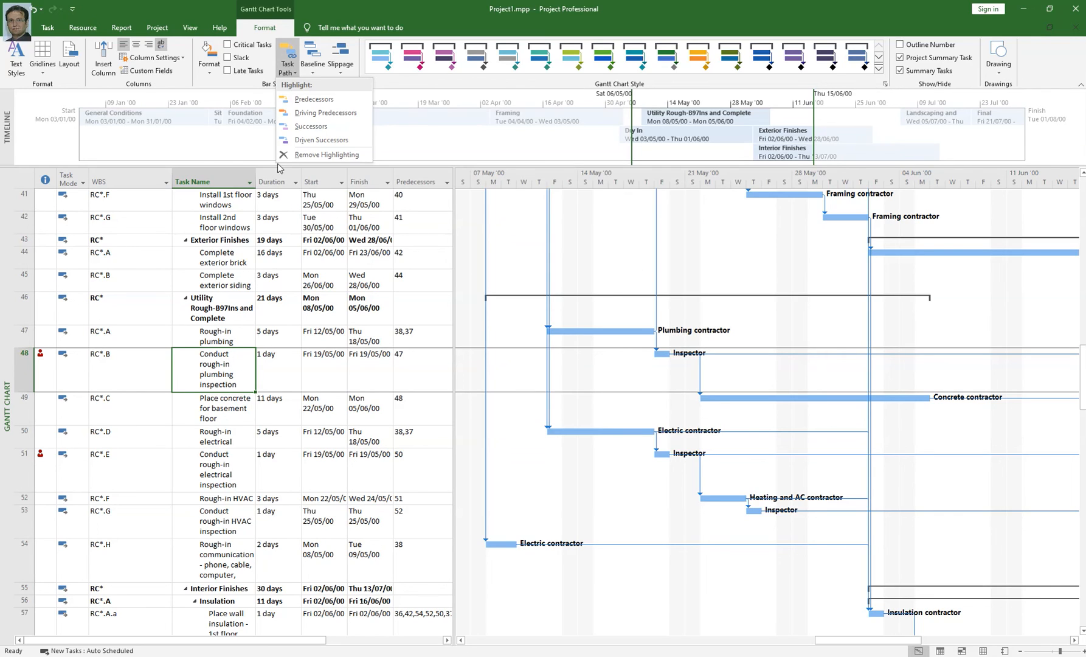
click(306, 114)
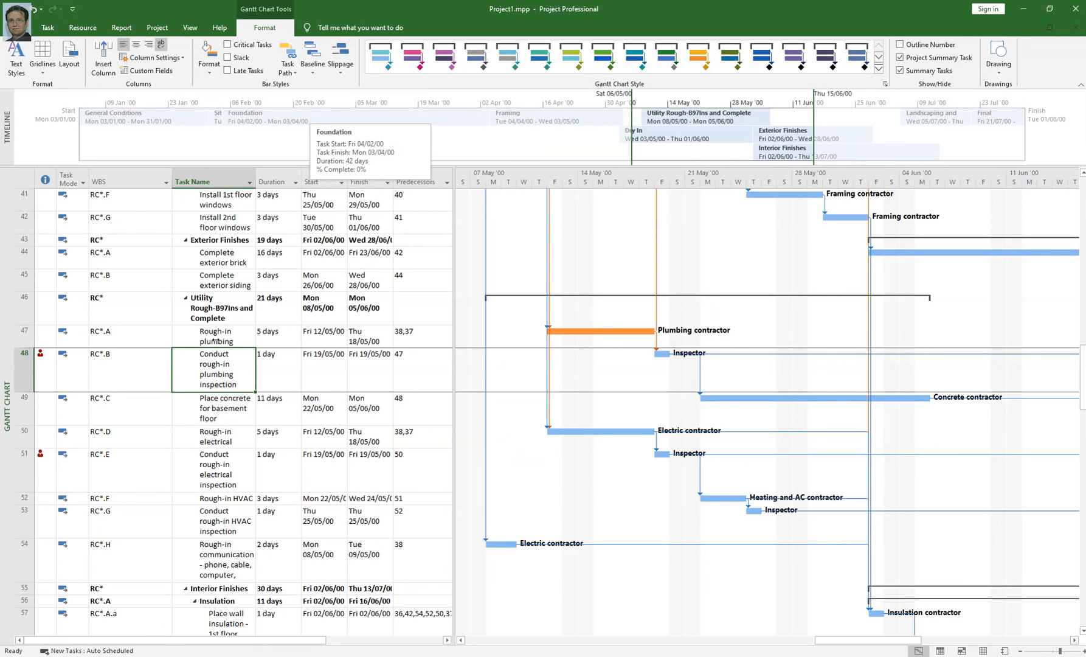
Step: Compare the driving predecessors of Rough-in plumbing with those of Conduct rough-in plumbing inspection
click(200, 382)
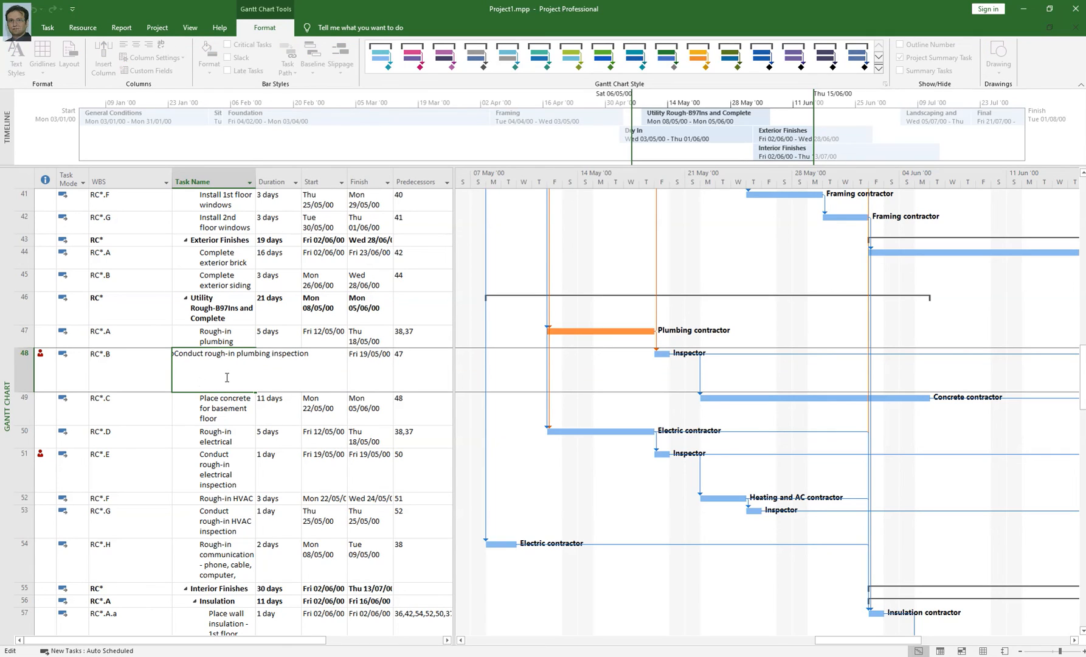
click(225, 339)
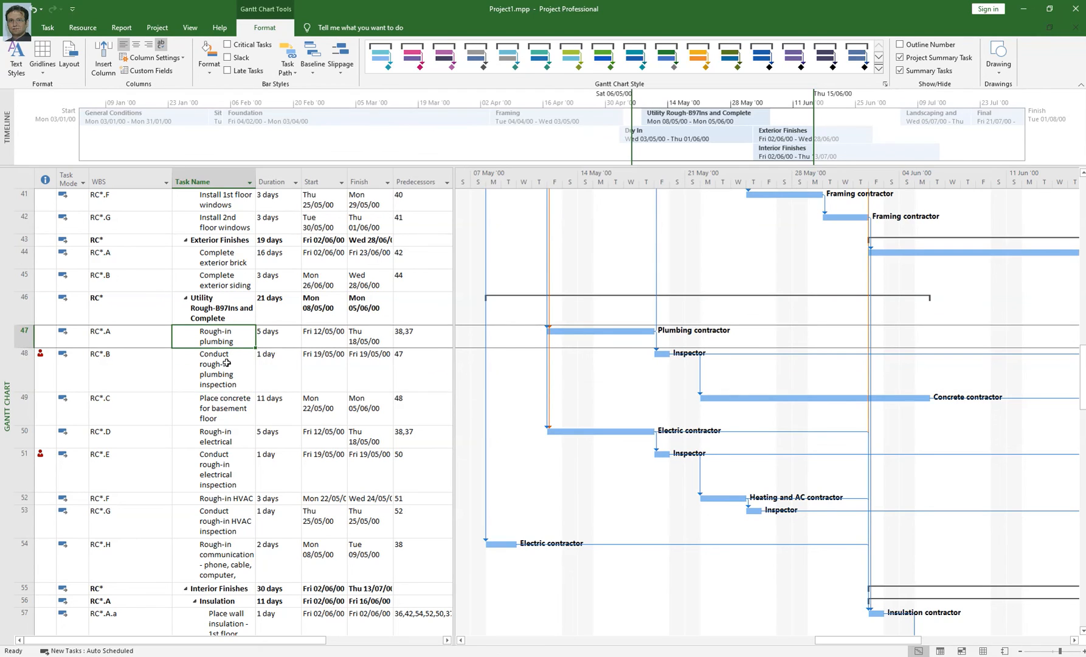
click(227, 363)
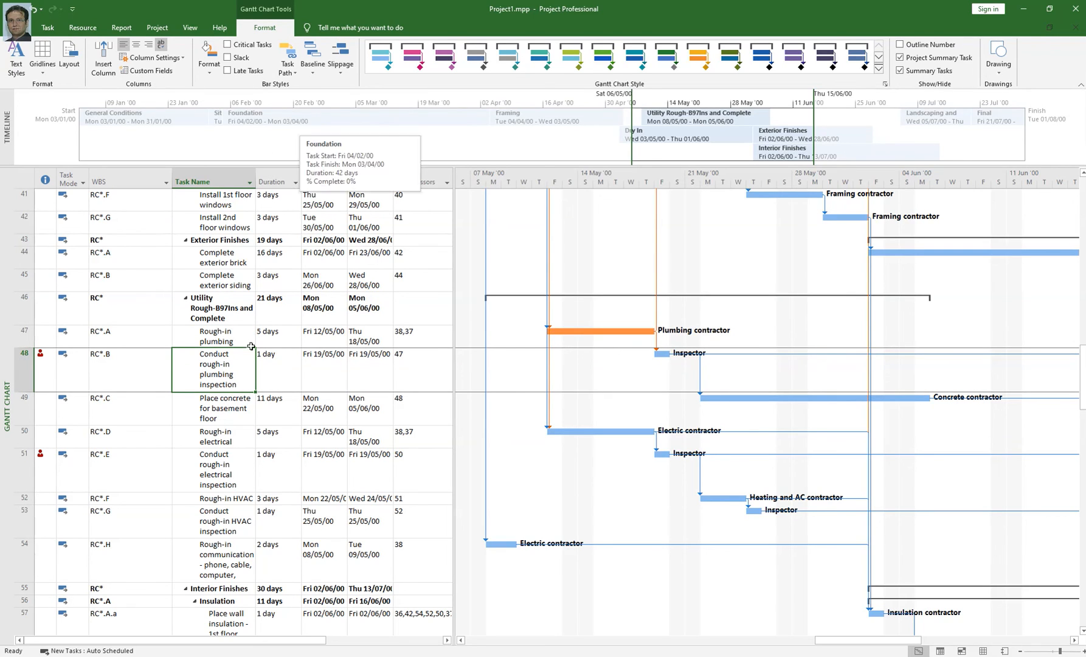
Step: Also highlight task successors and compare the paths of Conduct rough-in plumbing inspection and Place concrete for basement floor
click(295, 75)
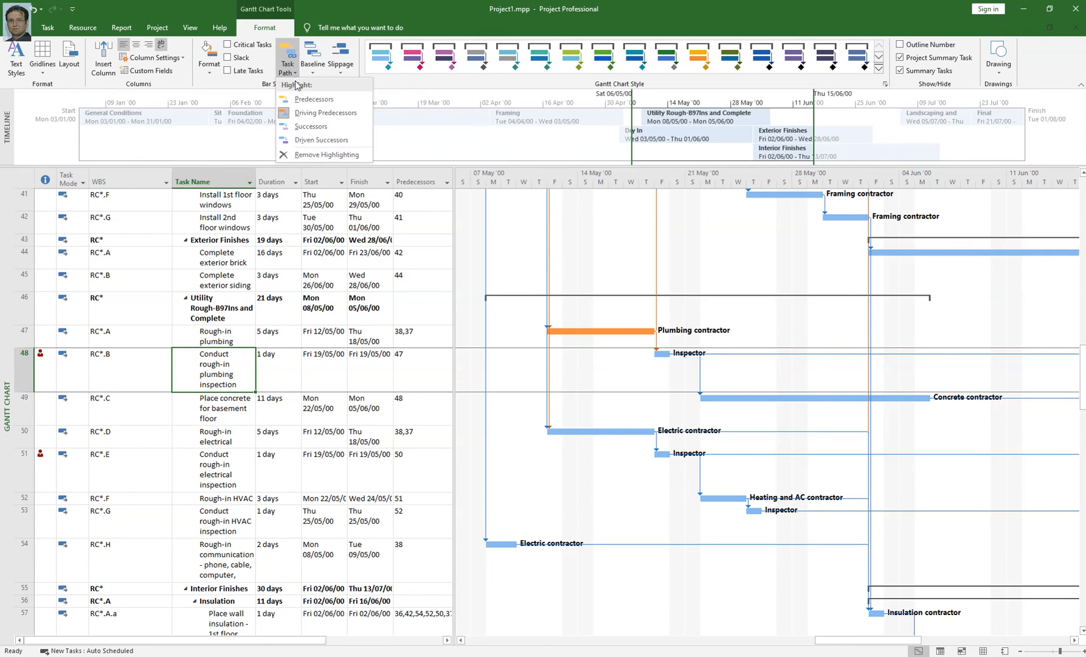
click(300, 127)
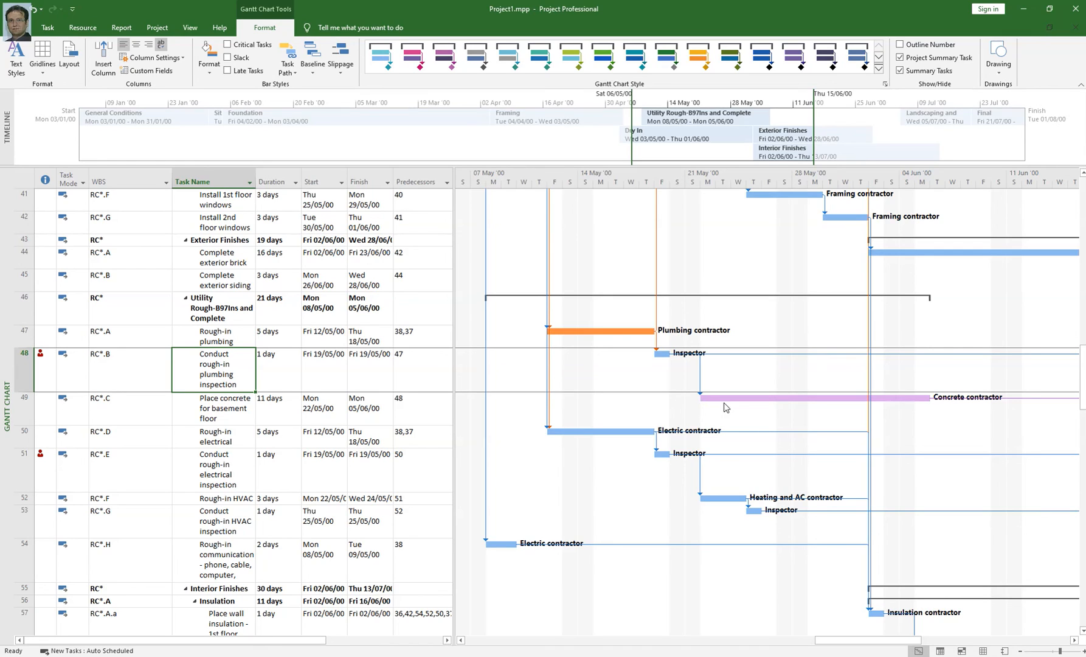
click(238, 403)
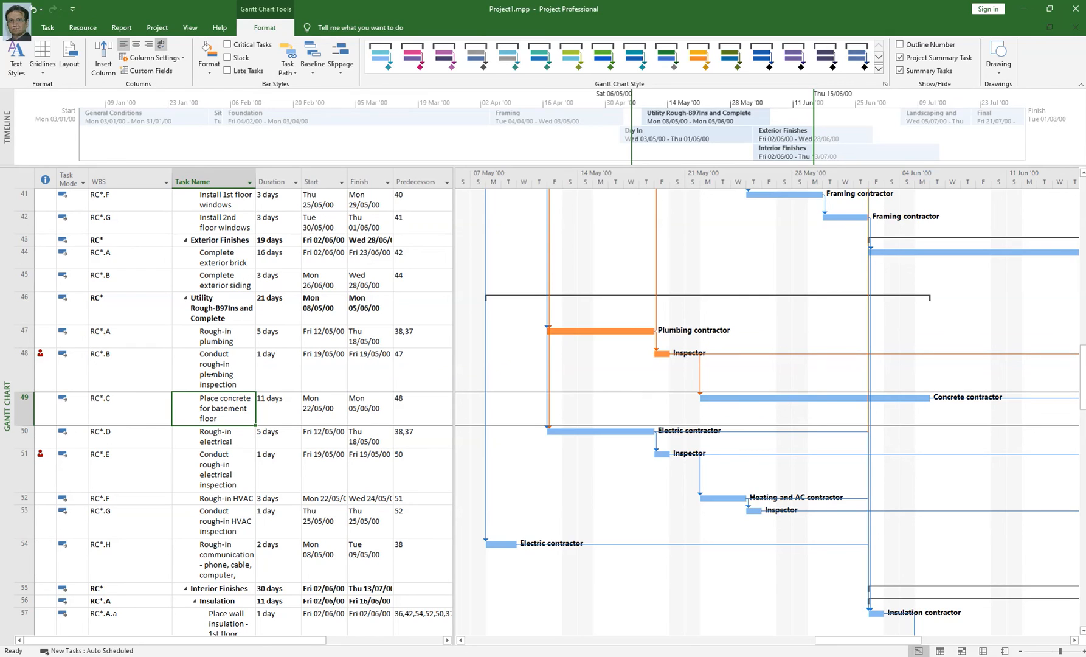
click(210, 374)
click(211, 407)
click(220, 372)
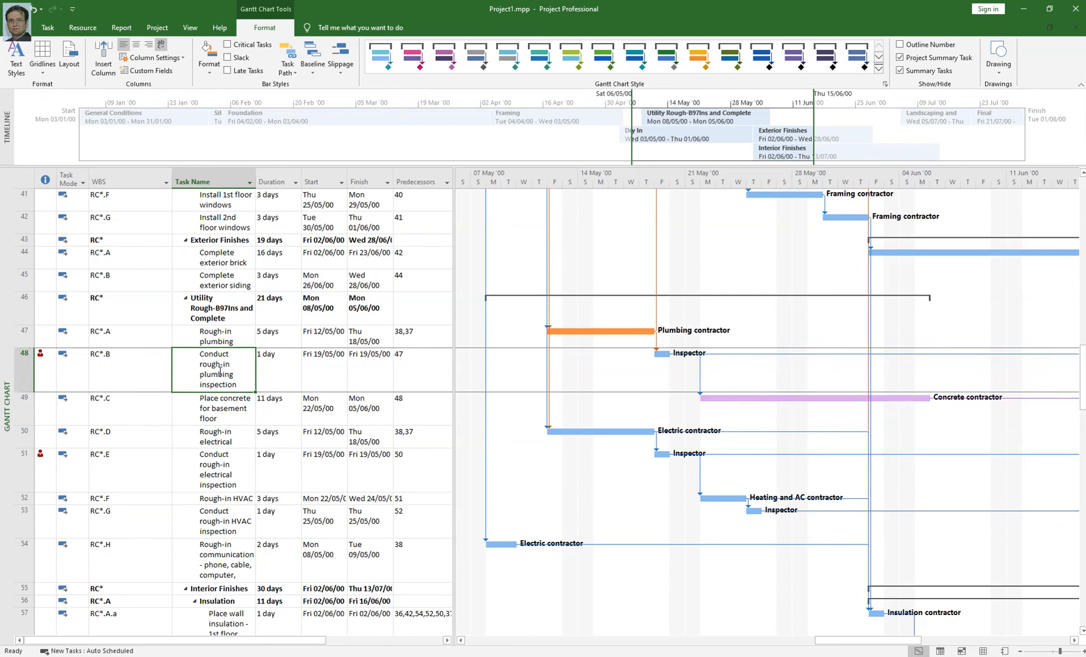